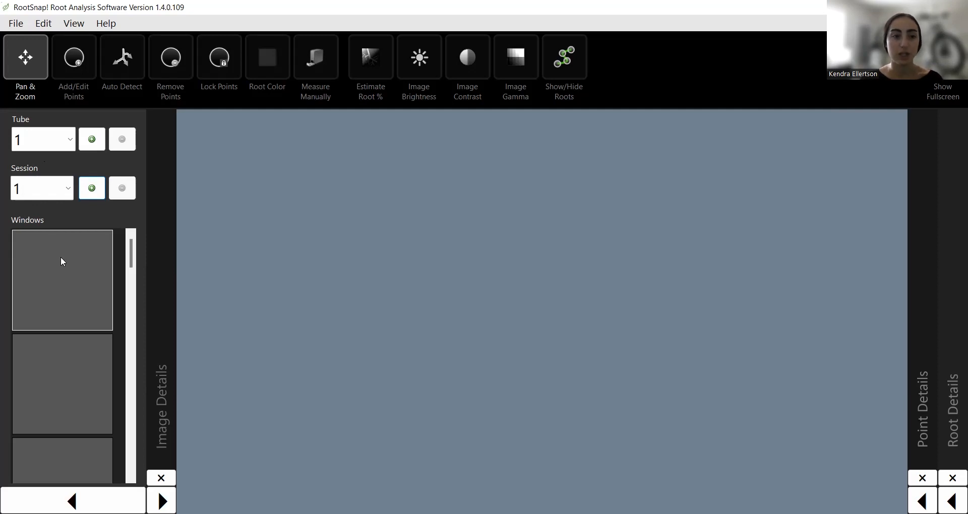
# Load the original soil image into Window 1 for Session 1.
pyautogui.click(60, 274)
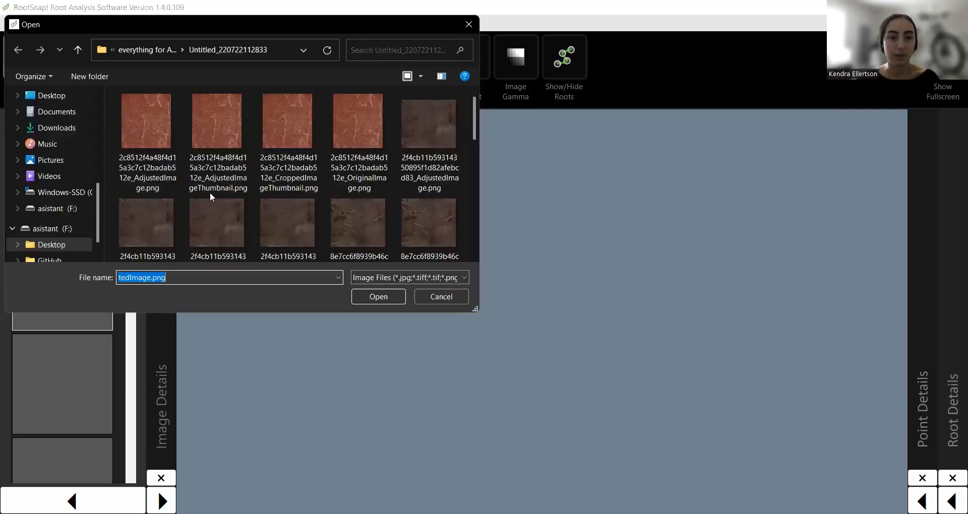
pyautogui.scroll(-1, 411, 216)
pyautogui.click(284, 188)
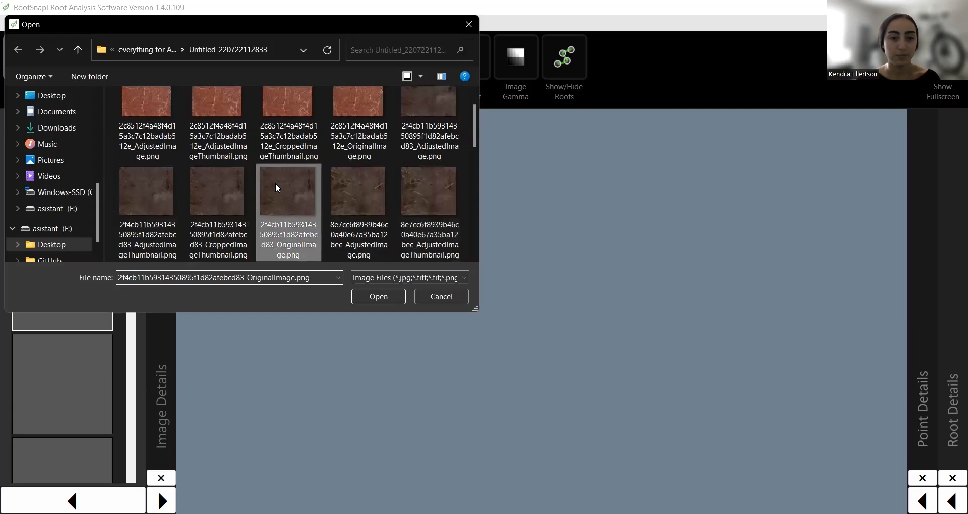
pyautogui.click(380, 297)
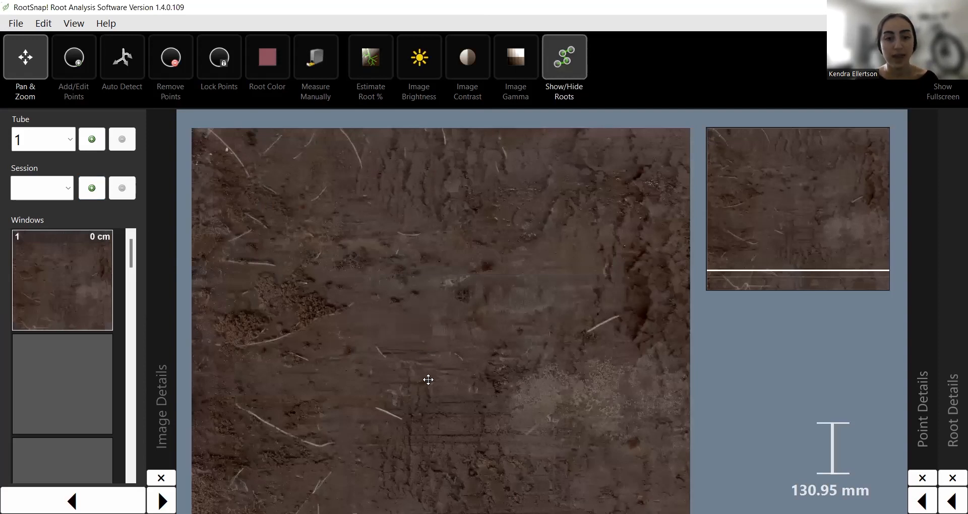
# Add Session 2 and load the original soil image into its Window 1.
pyautogui.click(92, 188)
pyautogui.click(53, 274)
pyautogui.scroll(-3, 305, 190)
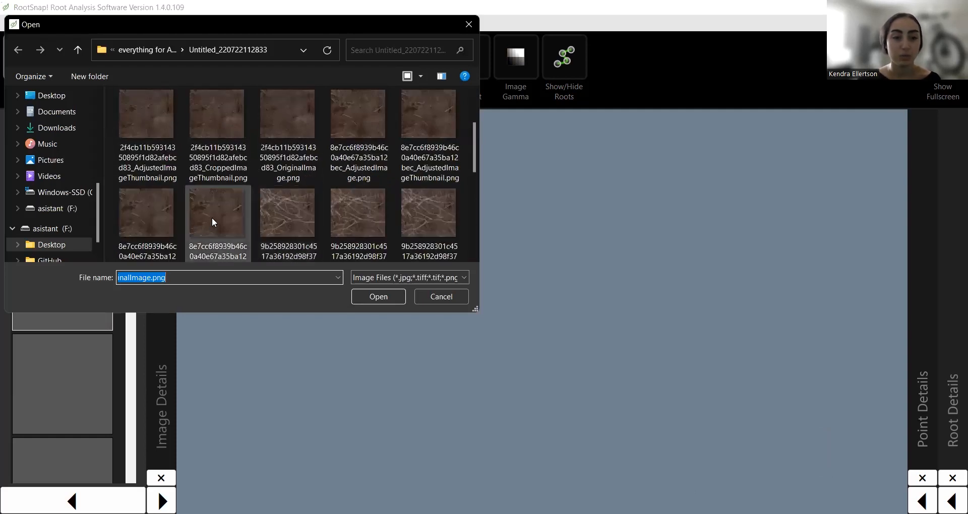
pyautogui.click(215, 222)
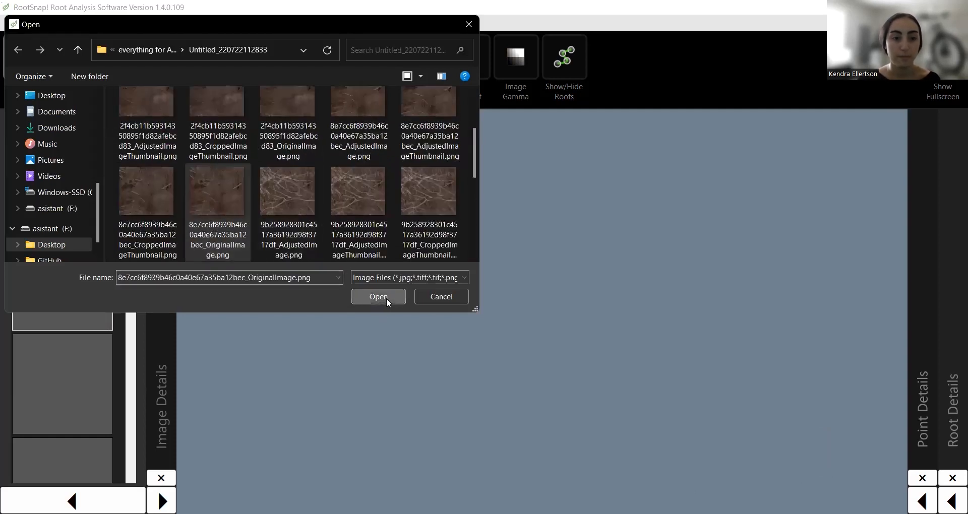
pyautogui.press('Return')
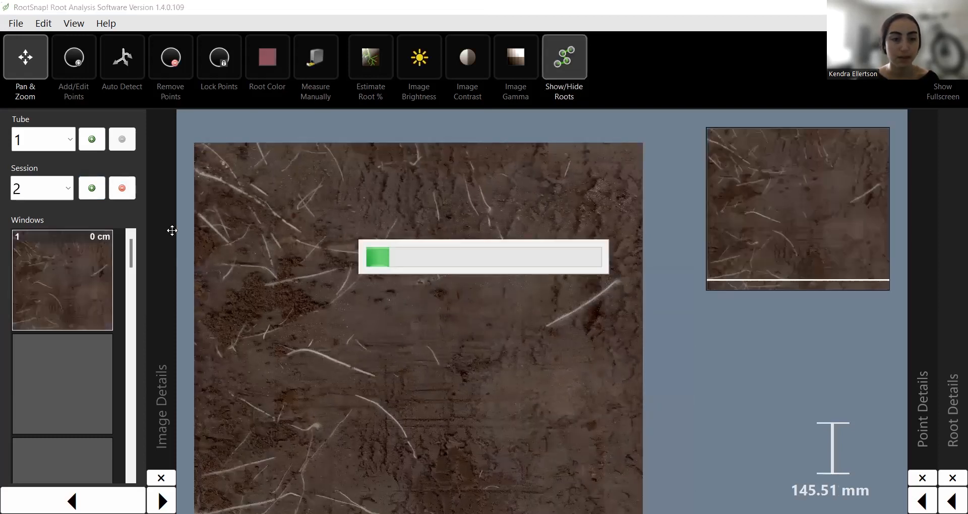
# Add Session 3 and load the densely rooted soil image into its Window 1.
pyautogui.click(96, 190)
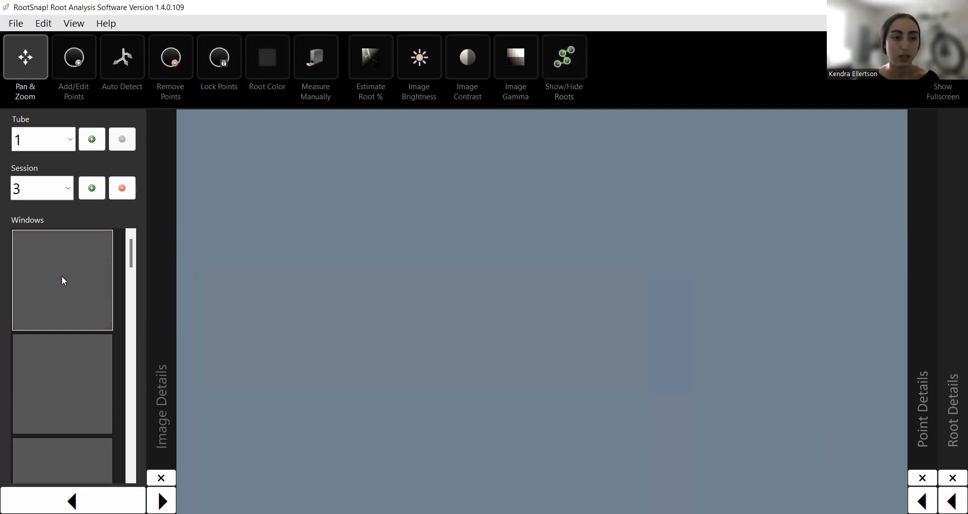
pyautogui.click(62, 277)
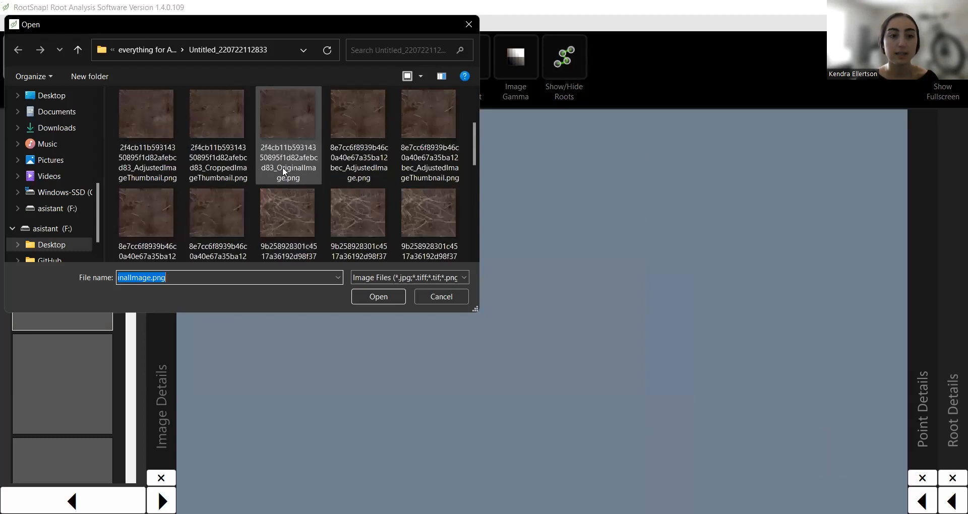
pyautogui.click(278, 215)
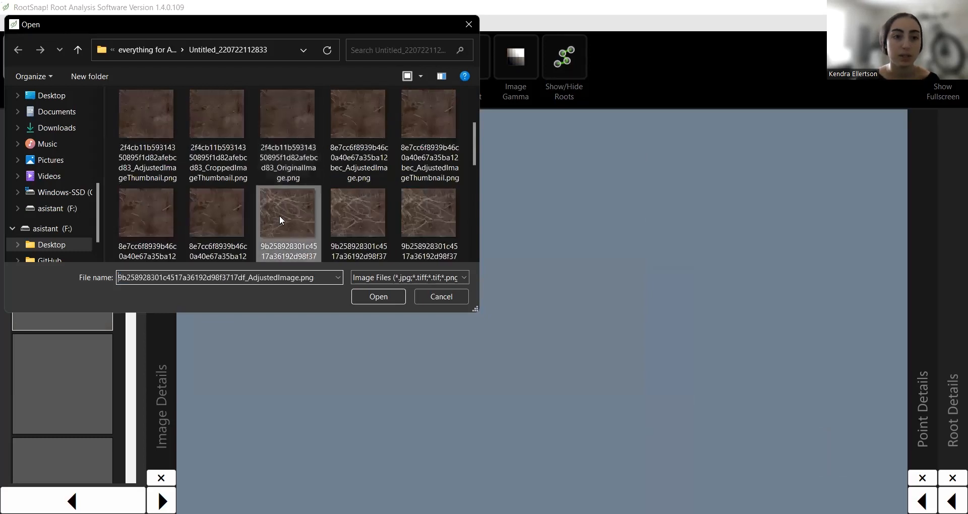
pyautogui.click(379, 297)
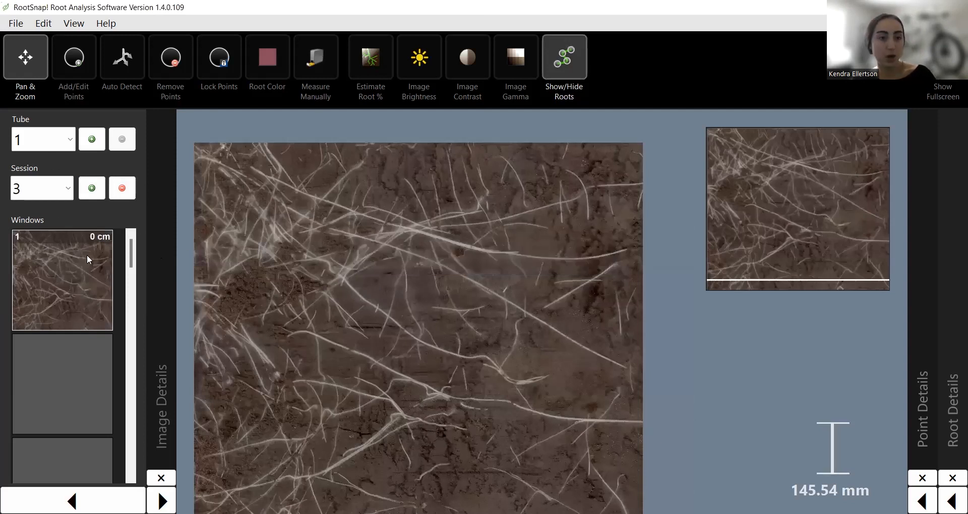
pyautogui.scroll(-2, 133, 255)
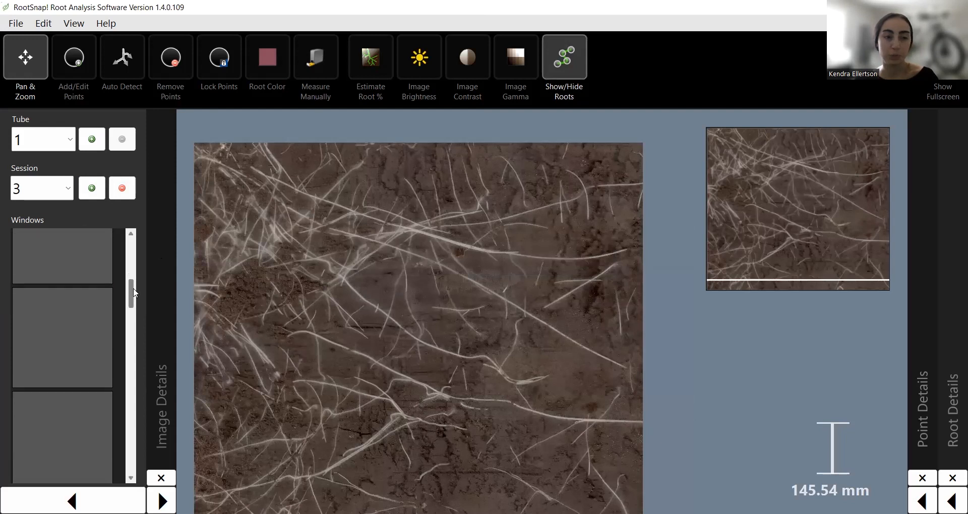
pyautogui.scroll(2, 133, 255)
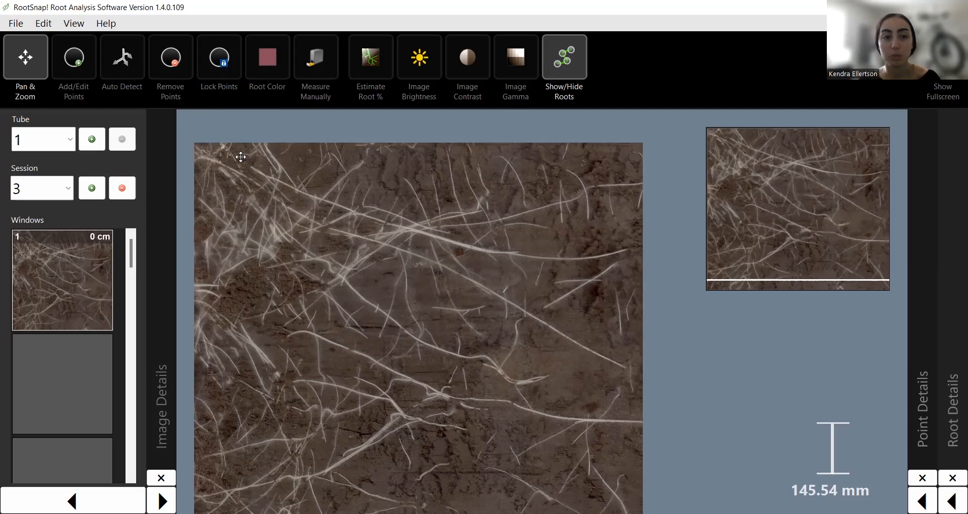
# Return to Session 1 and zoom and pan its sparsely rooted image to fill the view.
pyautogui.click(67, 192)
pyautogui.click(44, 210)
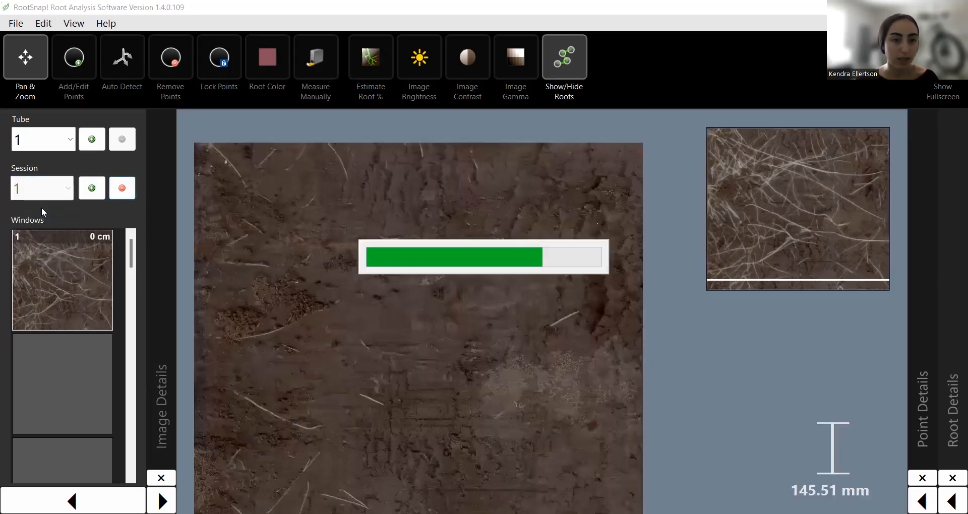
pyautogui.moveTo(314, 264); pyautogui.dragTo(361, 283)
pyautogui.scroll(4, 358, 281)
pyautogui.moveTo(298, 224); pyautogui.dragTo(312, 274)
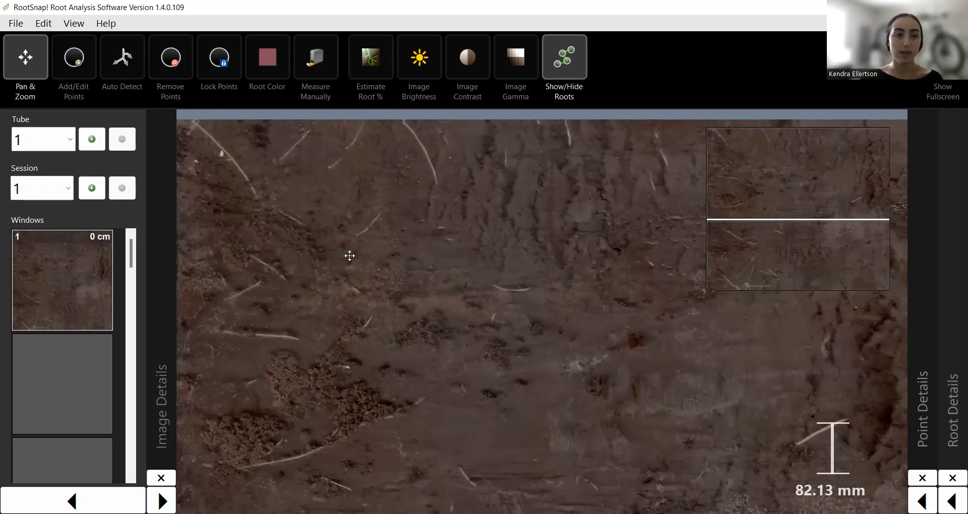
# With Add/Edit Points, trace the top-left root and start two roots on the left.
pyautogui.click(72, 77)
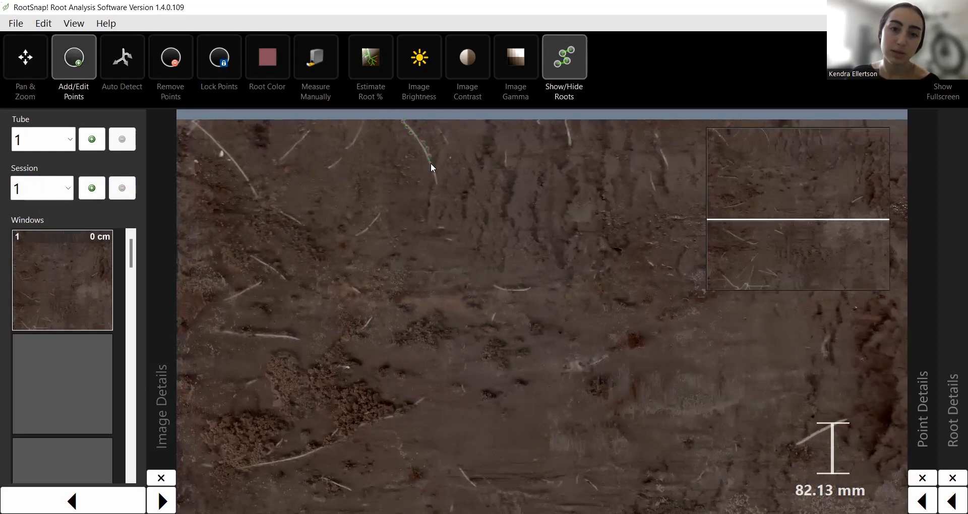
pyautogui.click(436, 185)
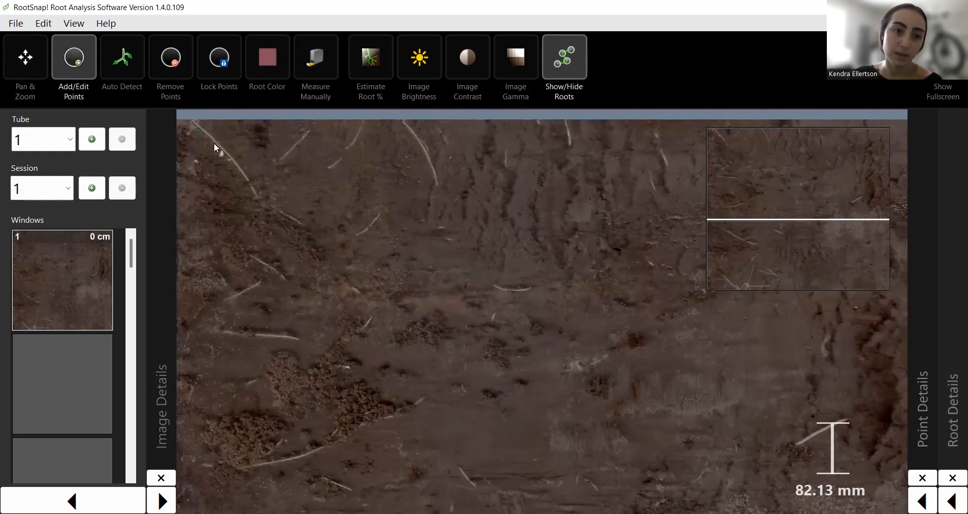
pyautogui.click(252, 196)
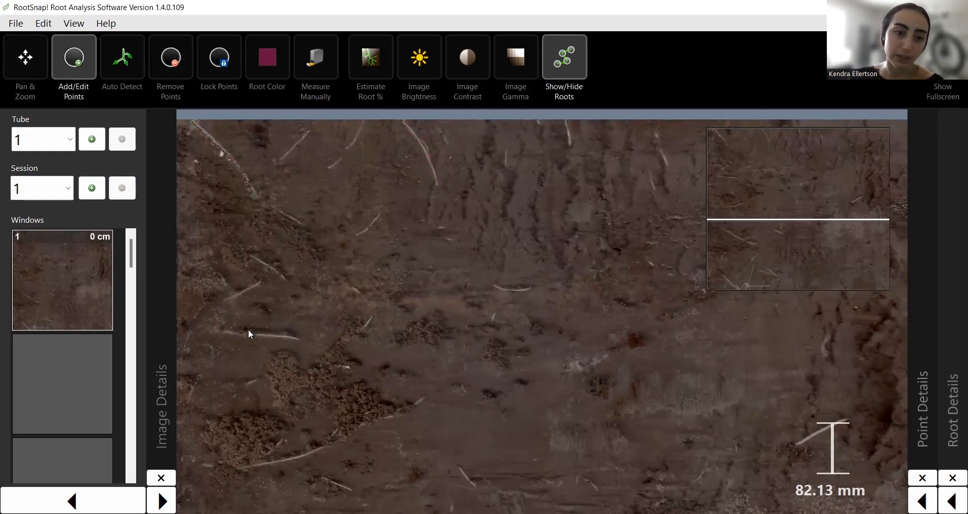
pyautogui.click(222, 332)
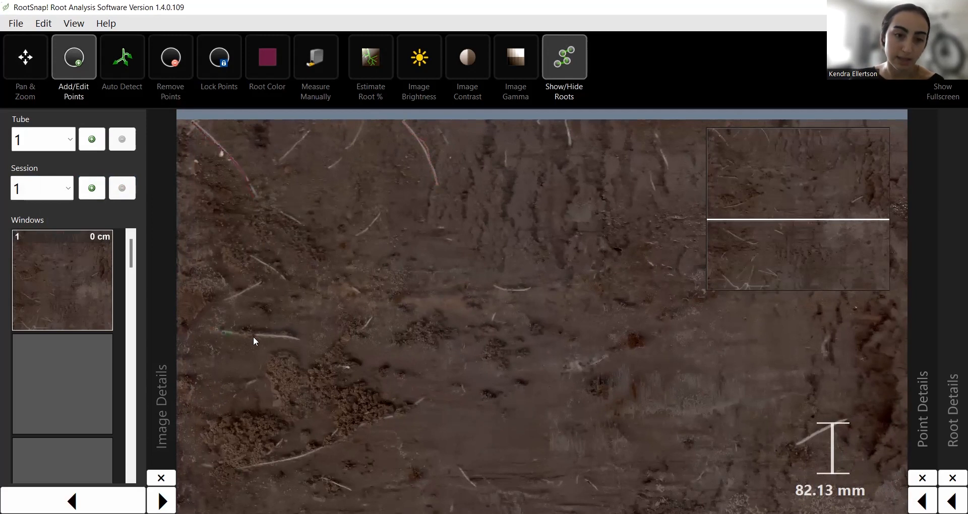
pyautogui.click(223, 299)
pyautogui.click(251, 286)
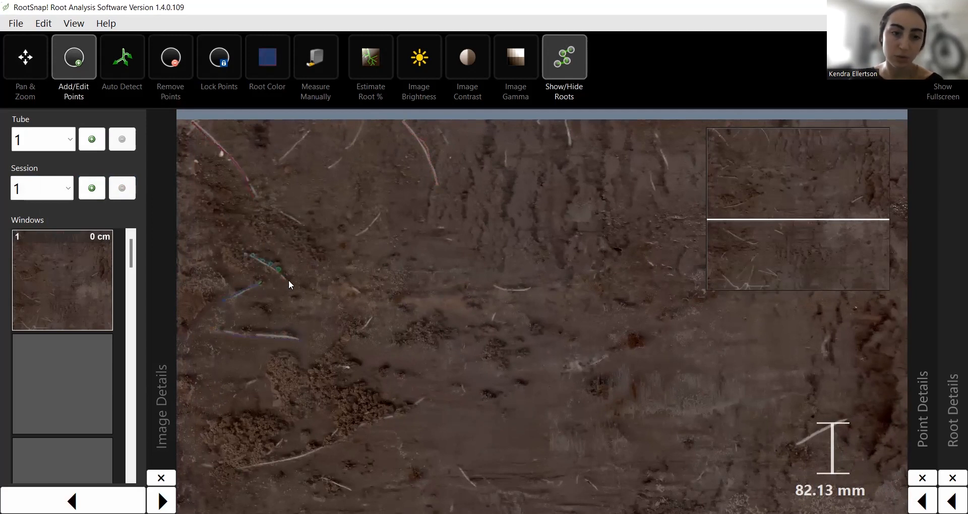
# Trace the bottom-left root to its tip and a short root near the bottom.
pyautogui.click(245, 464)
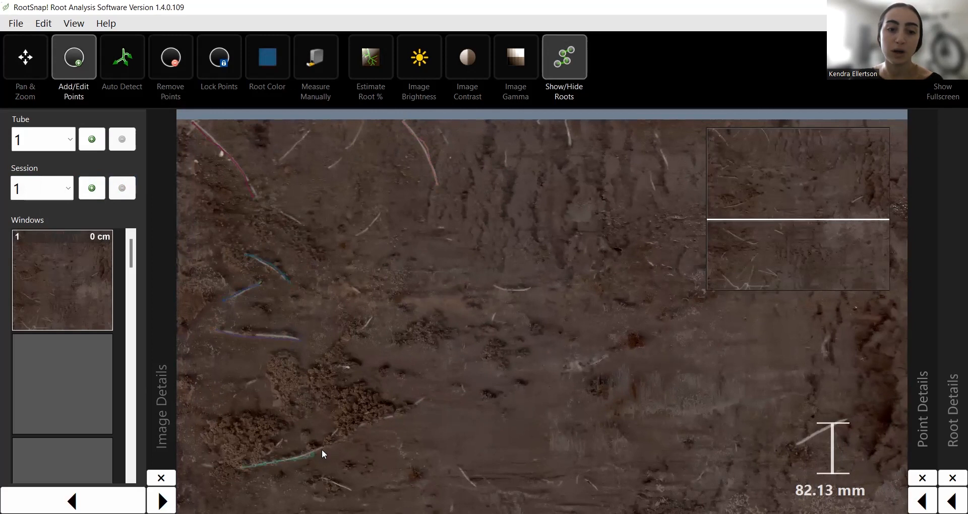
pyautogui.click(404, 403)
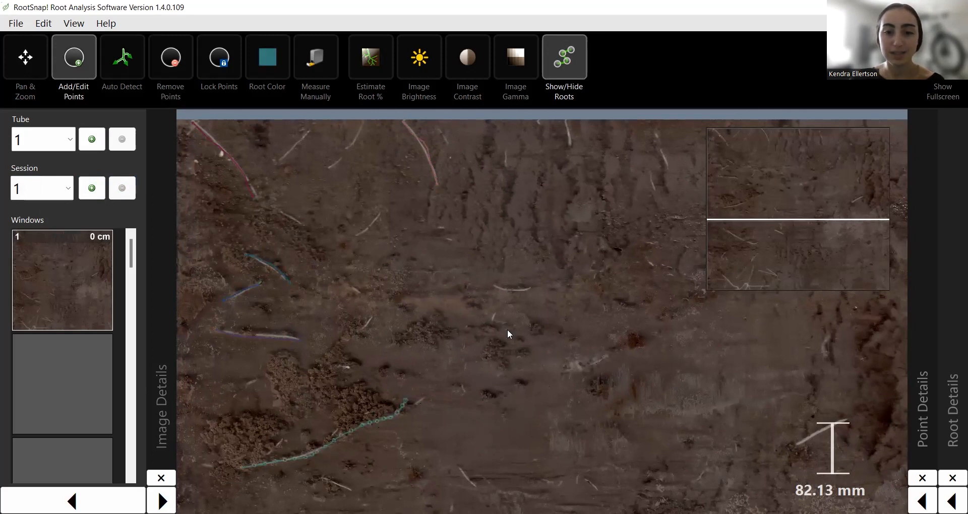
pyautogui.click(516, 294)
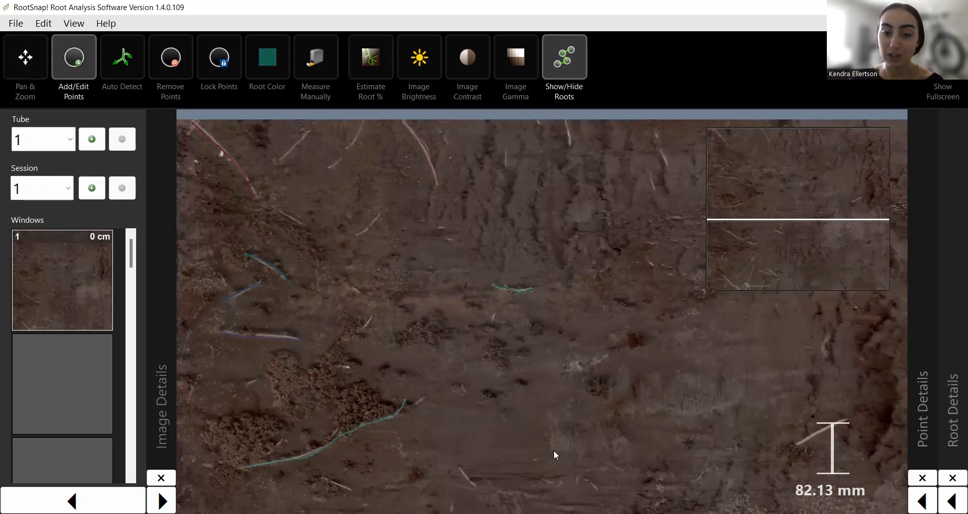
pyautogui.click(459, 468)
pyautogui.click(473, 486)
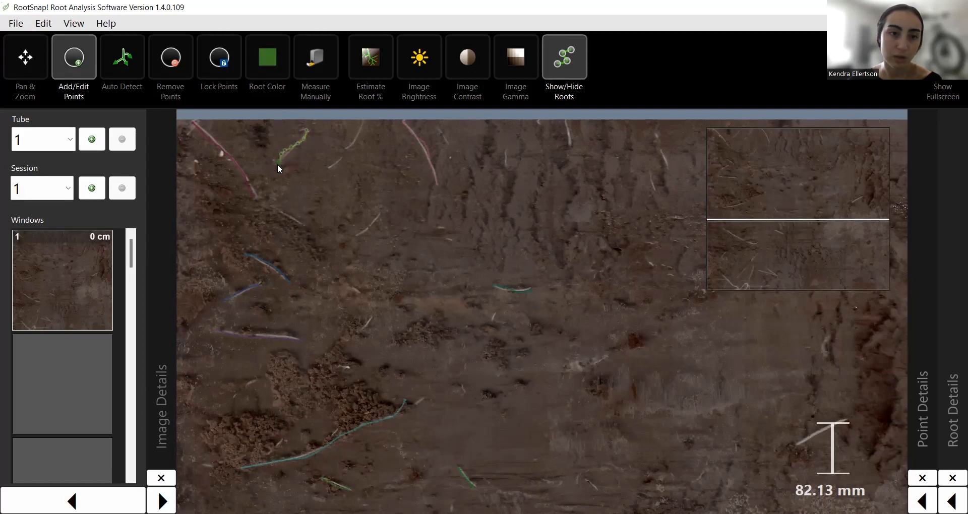
pyautogui.scroll(-4, 494, 333)
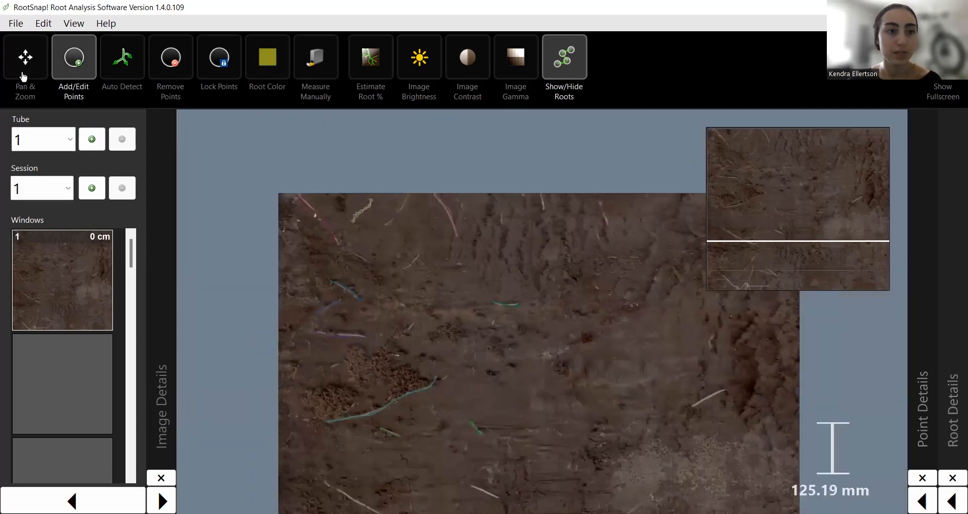
# Pan the image up to reveal lower roots, then trace and finish several short roots there.
pyautogui.click(23, 77)
pyautogui.moveTo(514, 387); pyautogui.dragTo(487, 231)
pyautogui.moveTo(234, 242); pyautogui.dragTo(234, 239)
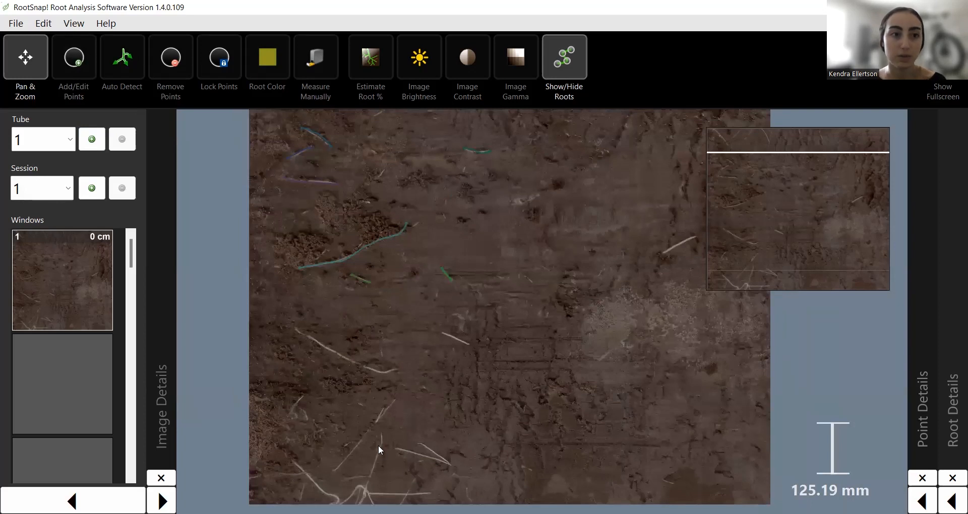
pyautogui.scroll(4, 380, 450)
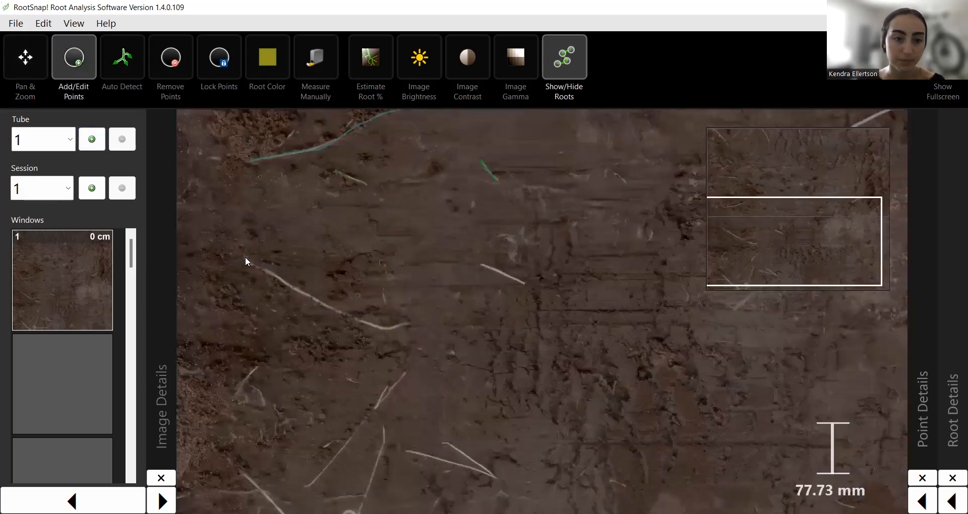
pyautogui.doubleClick(403, 341)
pyautogui.click(306, 485)
pyautogui.click(324, 469)
pyautogui.doubleClick(385, 380)
pyautogui.click(407, 369)
pyautogui.doubleClick(369, 417)
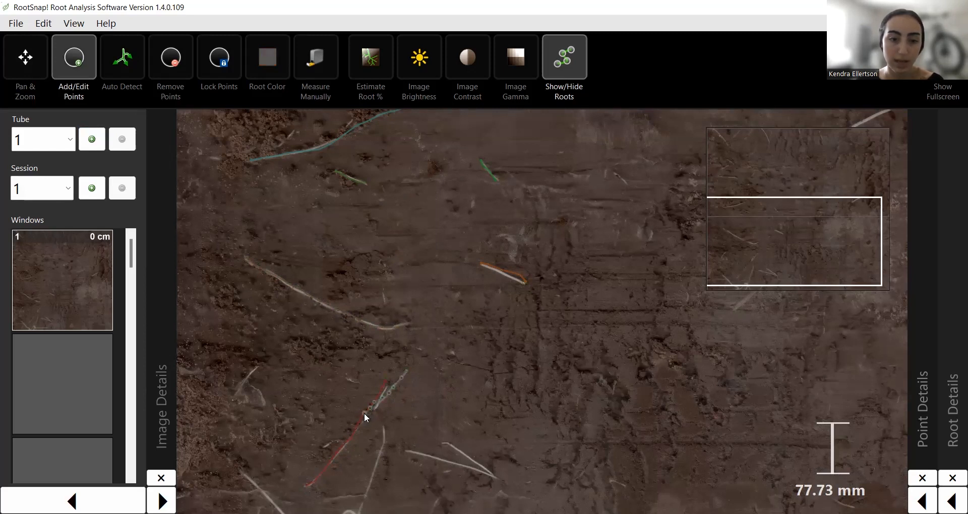
# Trace a new pink root near the bottom, ending at its tip.
pyautogui.click(364, 413)
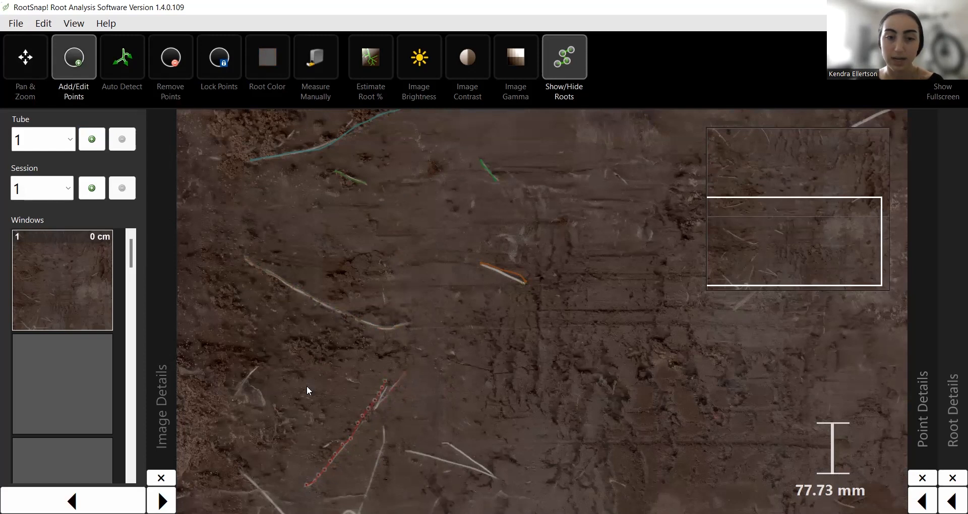
pyautogui.click(402, 447)
pyautogui.click(495, 478)
pyautogui.click(496, 481)
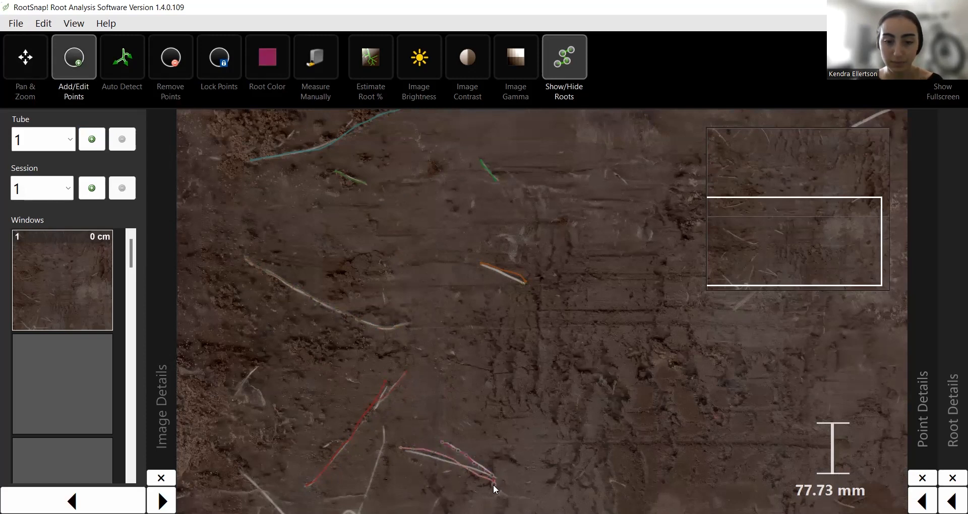
pyautogui.click(495, 482)
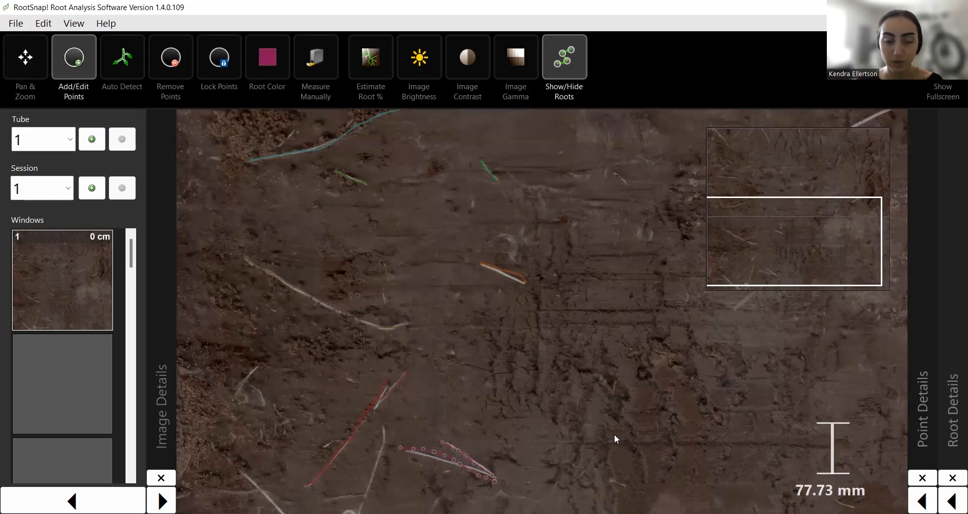
pyautogui.scroll(-4, 412, 312)
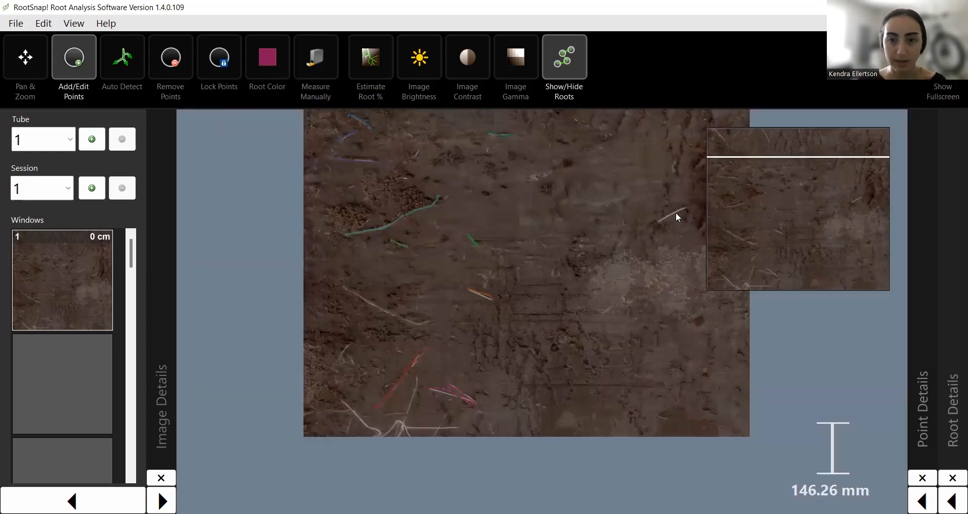
# Start a purple root on the untraced root at right, then pan and zoom to show the whole image.
pyautogui.click(657, 222)
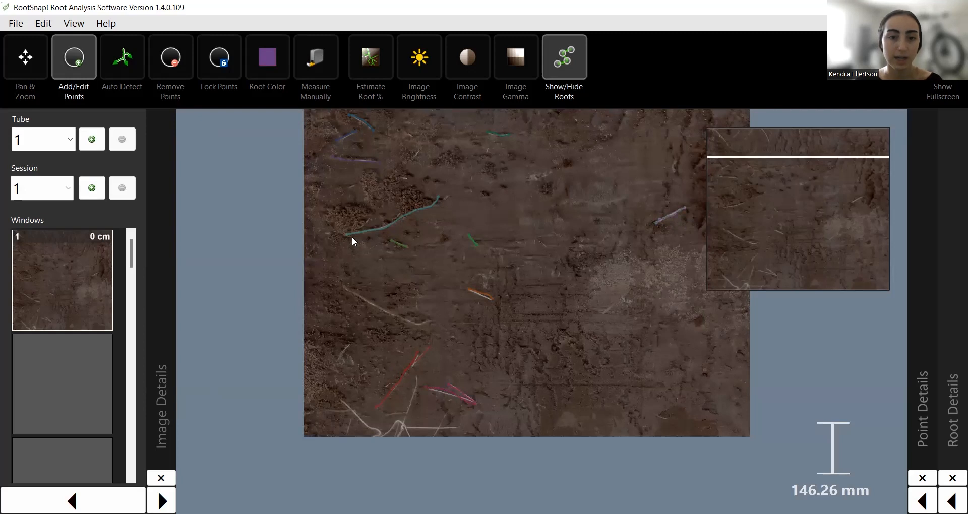
pyautogui.scroll(1, 513, 291)
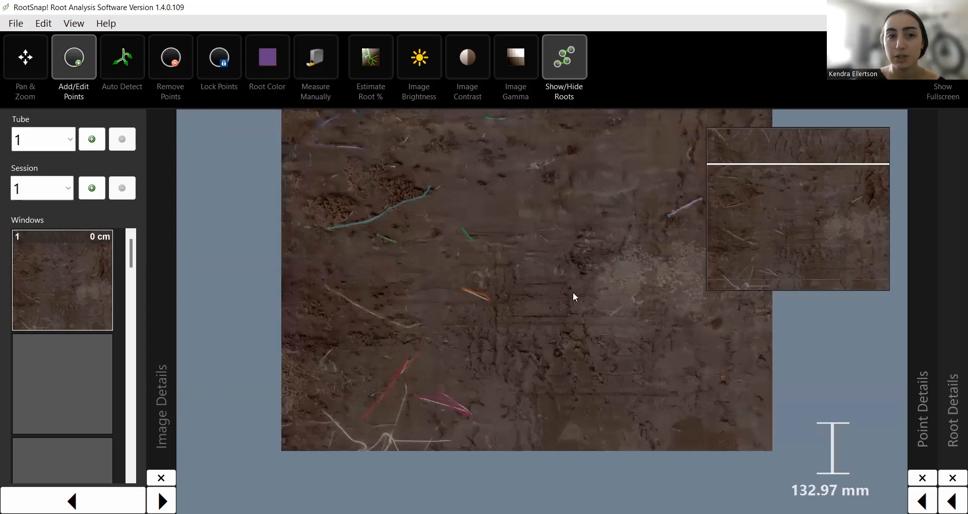
pyautogui.click(11, 63)
pyautogui.moveTo(578, 265); pyautogui.dragTo(530, 352)
pyautogui.scroll(-3, 507, 333)
pyautogui.moveTo(484, 299); pyautogui.dragTo(466, 269)
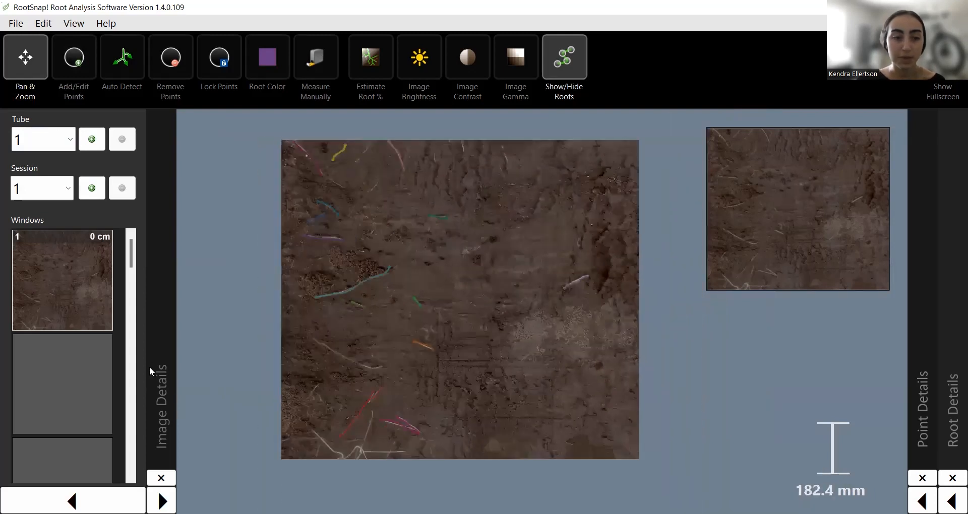
# Switch to Session 2 in the Session dropdown.
pyautogui.click(41, 188)
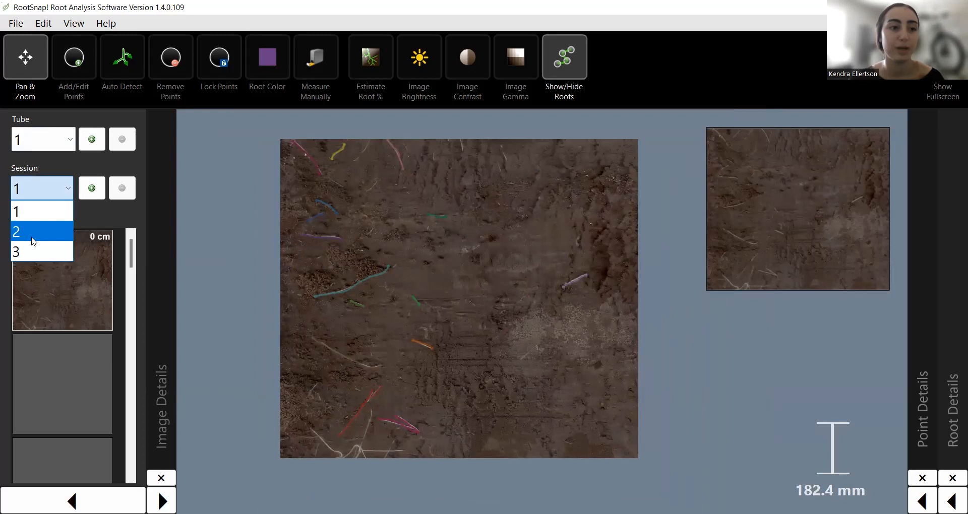
pyautogui.click(31, 237)
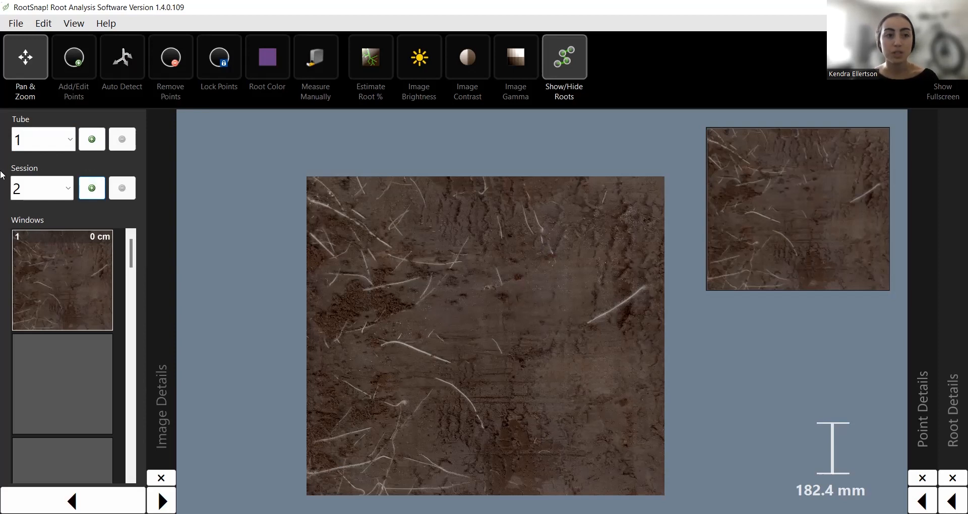
# Migrate Session 1's roots onto the Window 1 image, answering No to erasing existing roots.
pyautogui.rightClick(57, 275)
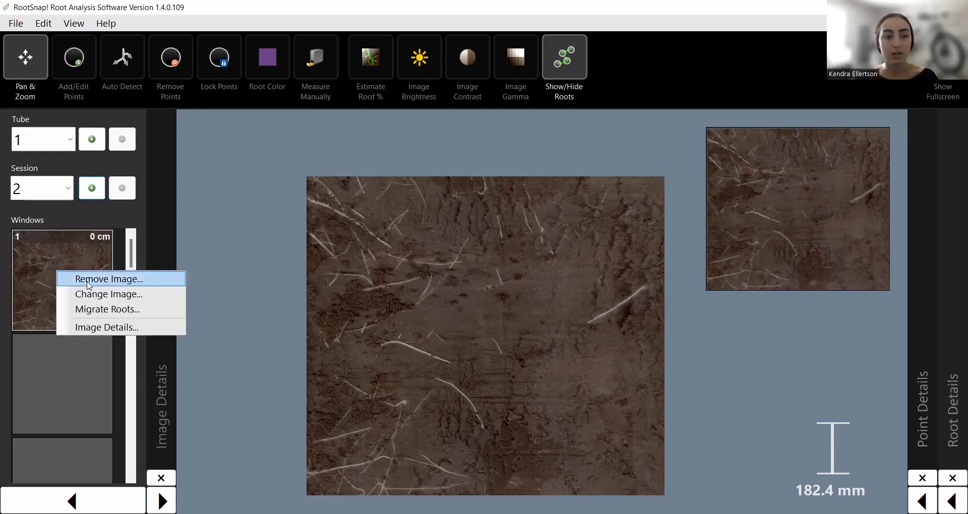
pyautogui.click(116, 309)
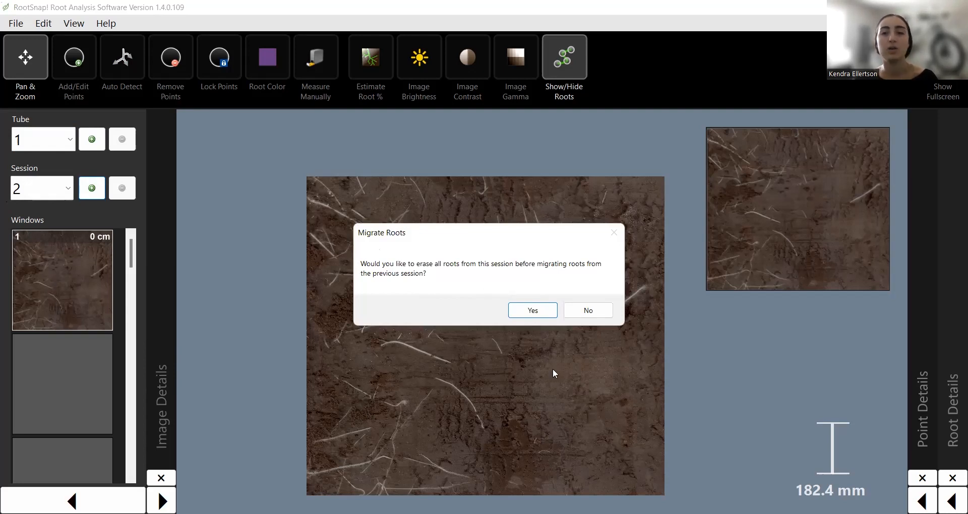
pyautogui.click(552, 315)
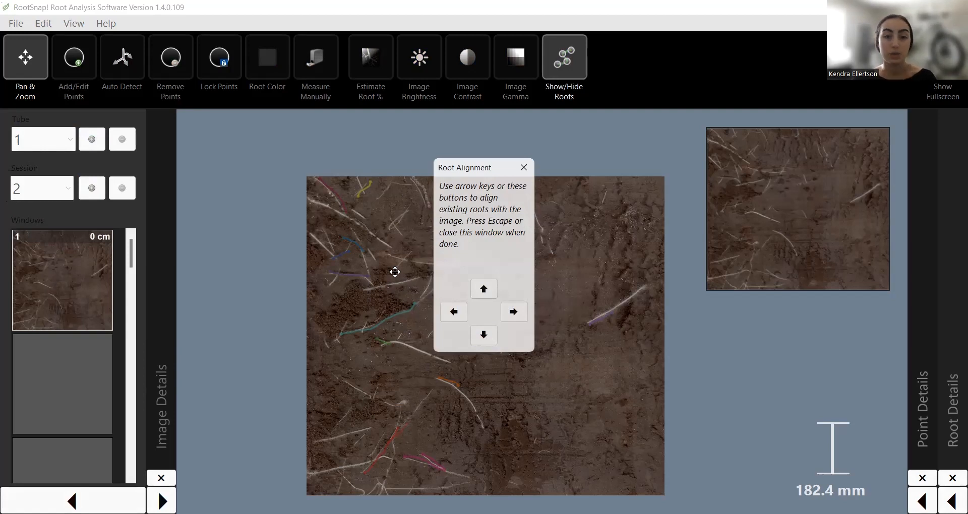
# Nudge the migrated roots right and down into alignment, close Root Alignment, and return to Add/Edit Points.
pyautogui.click(515, 313)
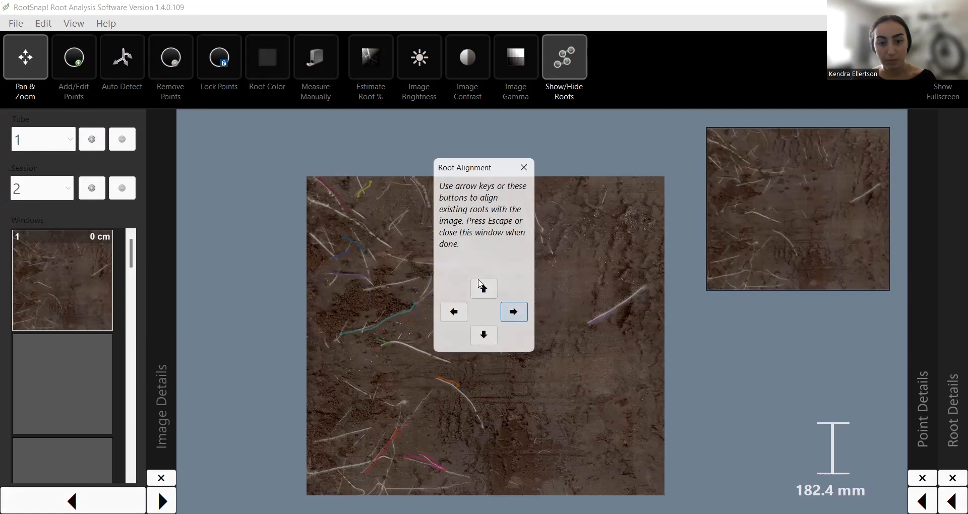
pyautogui.click(476, 335)
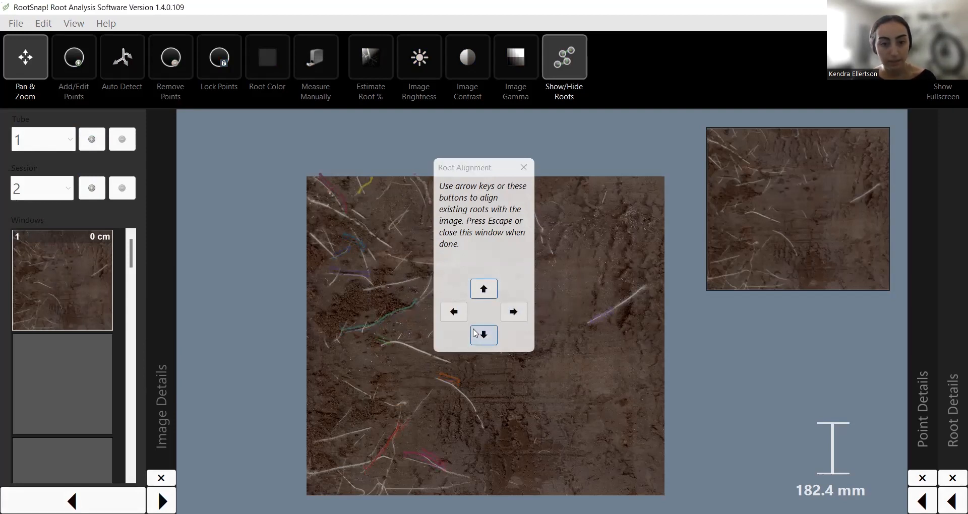
pyautogui.click(485, 290)
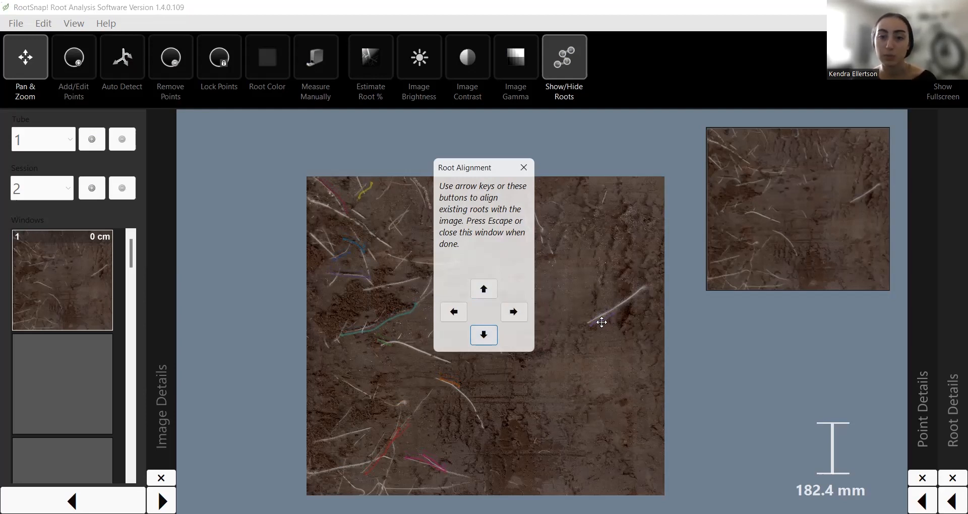
pyautogui.click(524, 166)
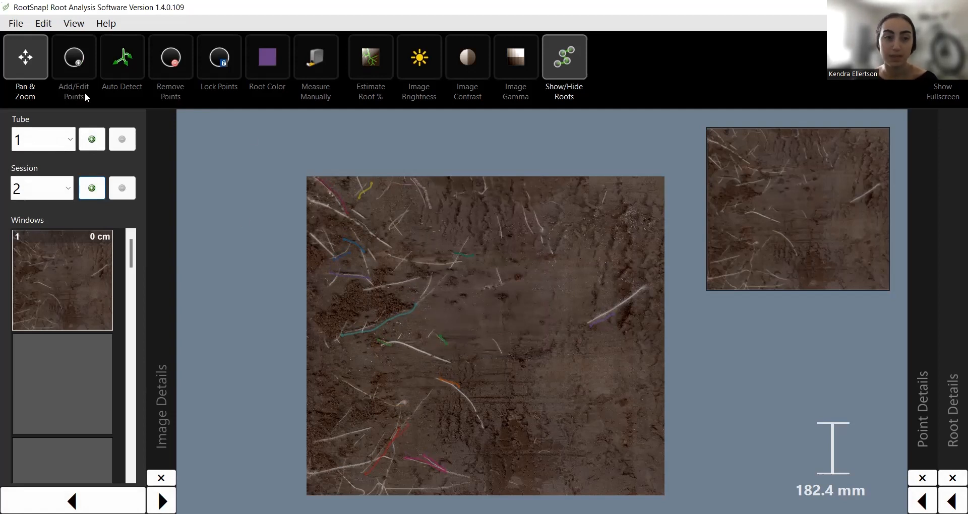
pyautogui.click(66, 60)
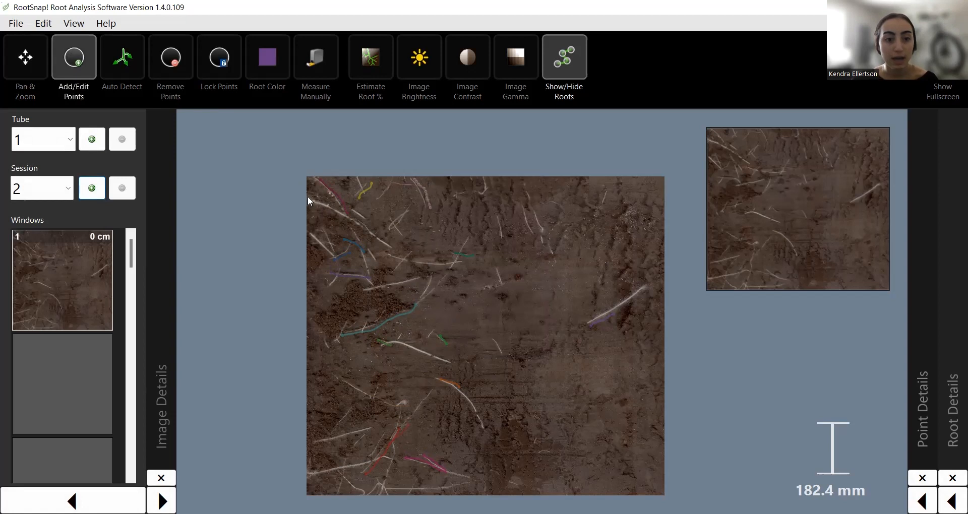
# Trace a new teal root near the top, short untraced roots, and a green root bottom left.
pyautogui.click(388, 255)
pyautogui.click(411, 257)
pyautogui.click(364, 289)
pyautogui.click(381, 349)
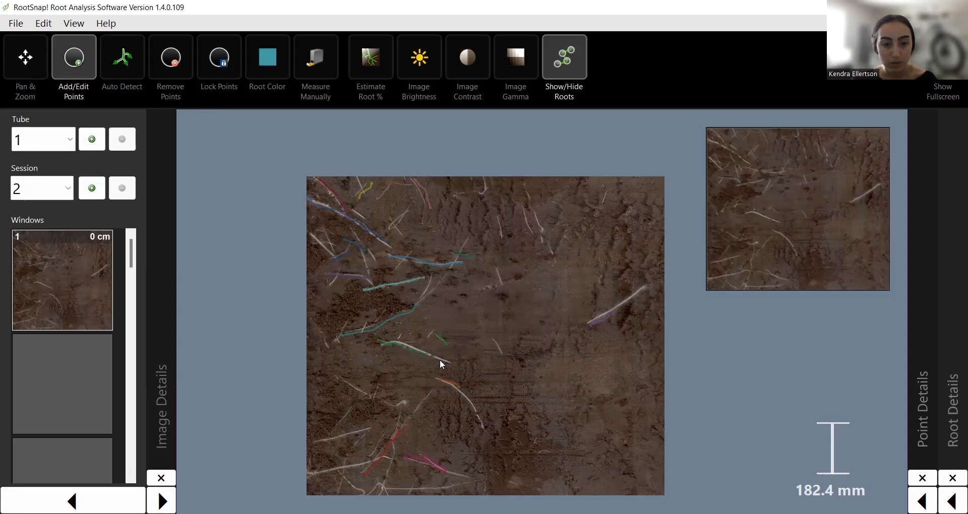
pyautogui.click(315, 441)
pyautogui.click(351, 434)
pyautogui.click(310, 474)
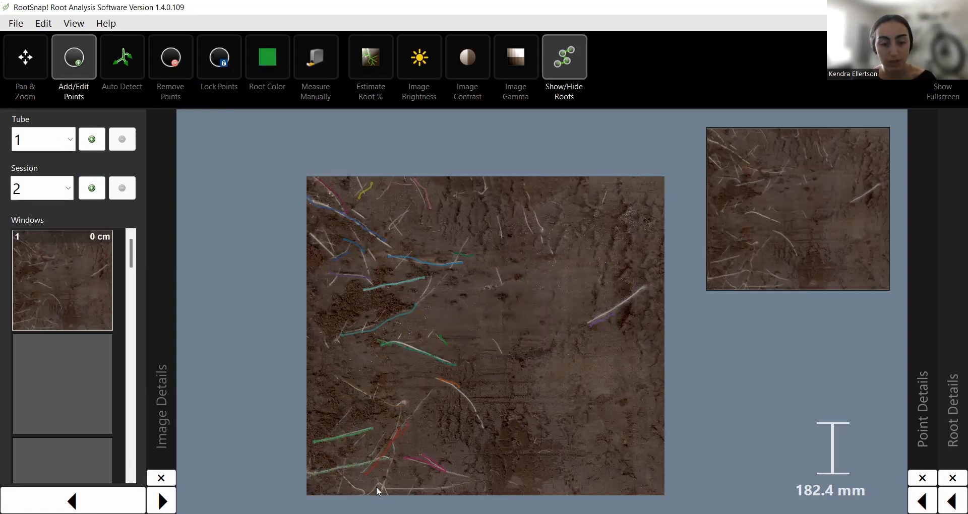
# Extend the yellow and red roots, start a root on a white root, and join the orange fragments.
pyautogui.click(390, 491)
pyautogui.click(485, 429)
pyautogui.click(458, 388)
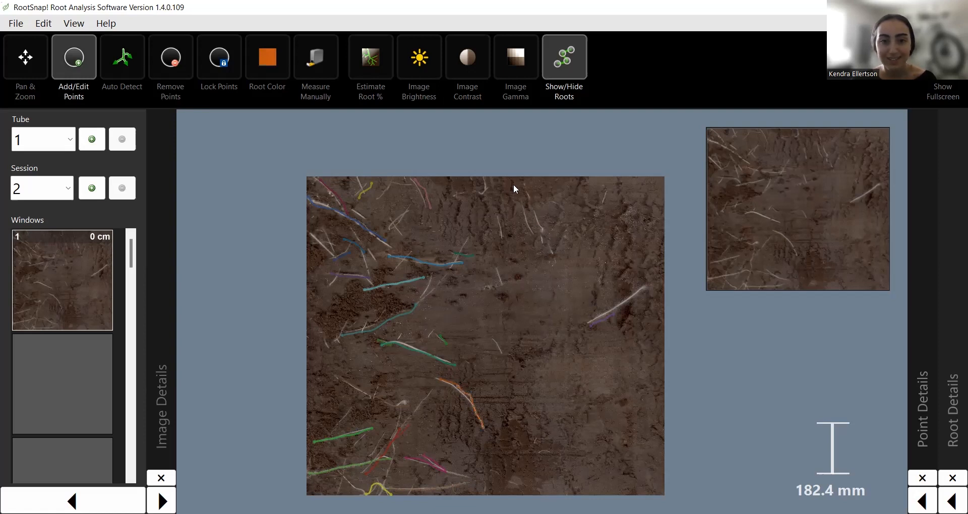
pyautogui.click(539, 243)
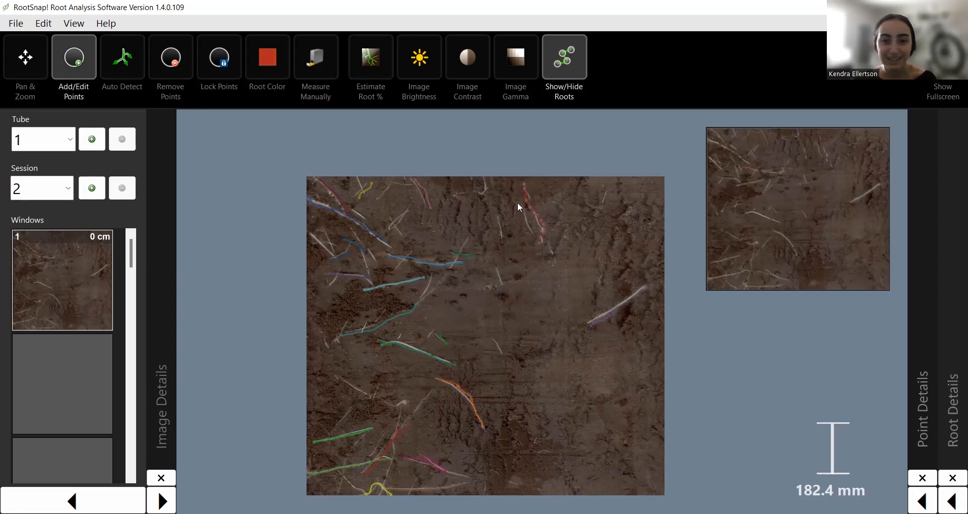
# Trace new pink roots in the upper middle and a purple root in the middle.
pyautogui.click(497, 217)
pyautogui.click(503, 235)
pyautogui.click(496, 264)
pyautogui.click(501, 285)
pyautogui.click(492, 337)
pyautogui.click(503, 359)
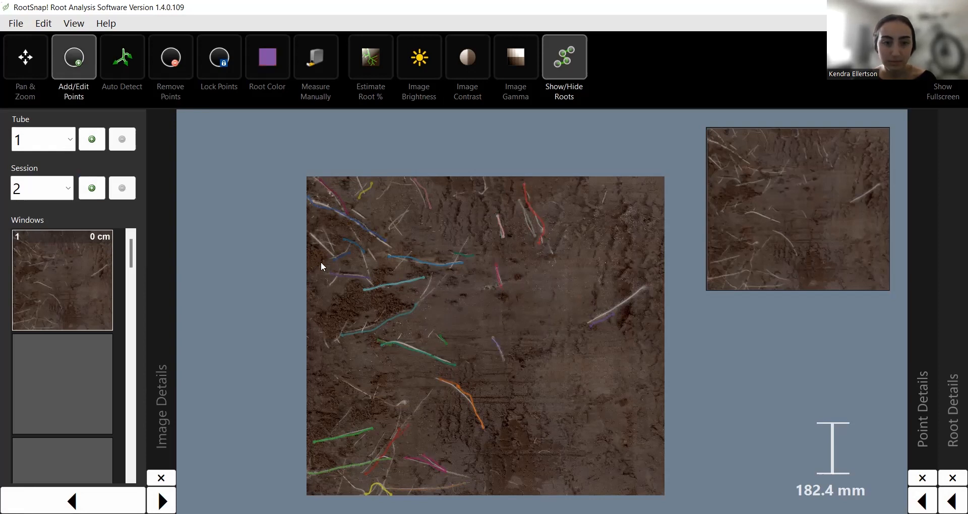
# Trace a blue root, erase the stray purple trace, and retrace the light blue root on the right.
pyautogui.click(334, 257)
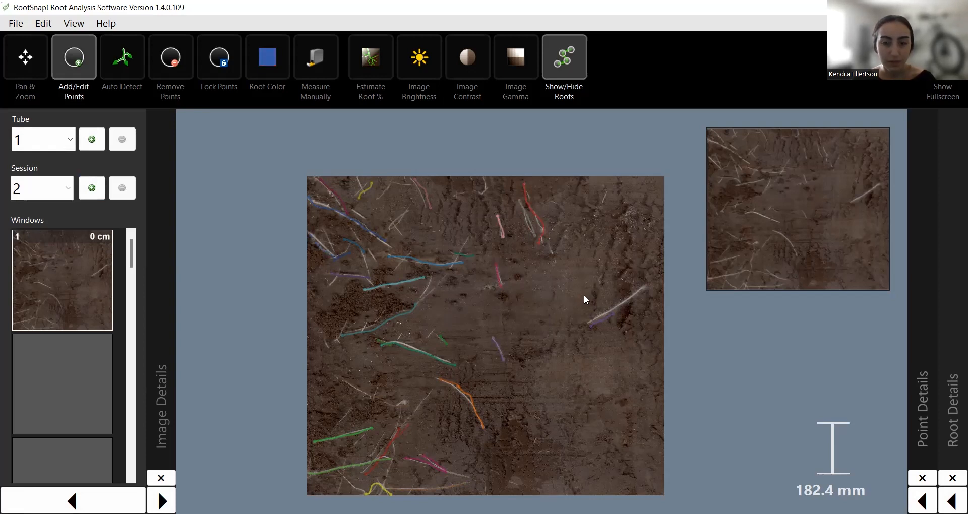
pyautogui.rightClick(600, 321)
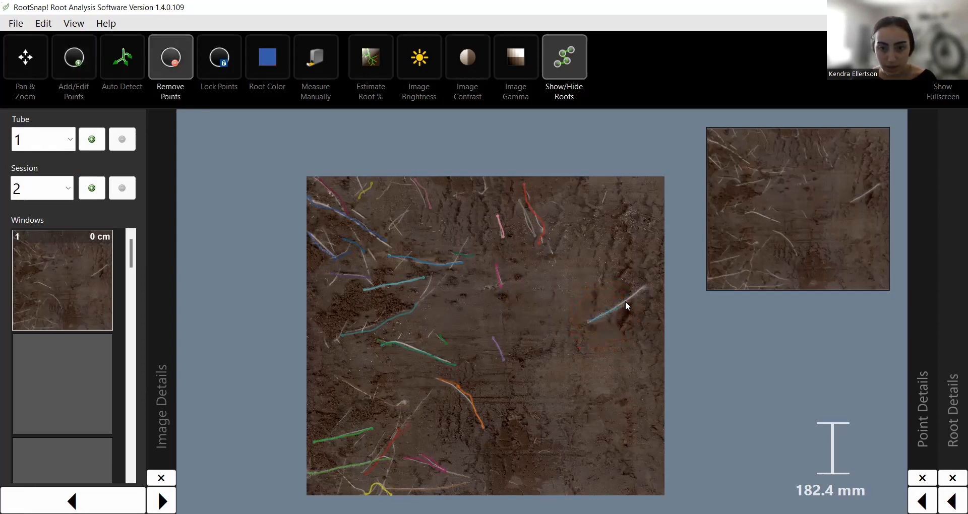
pyautogui.click(643, 286)
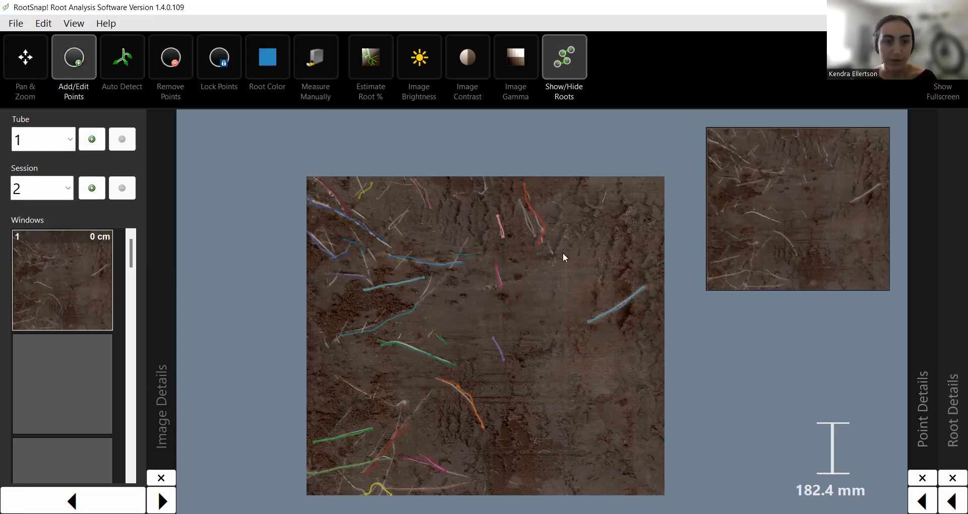
pyautogui.click(43, 188)
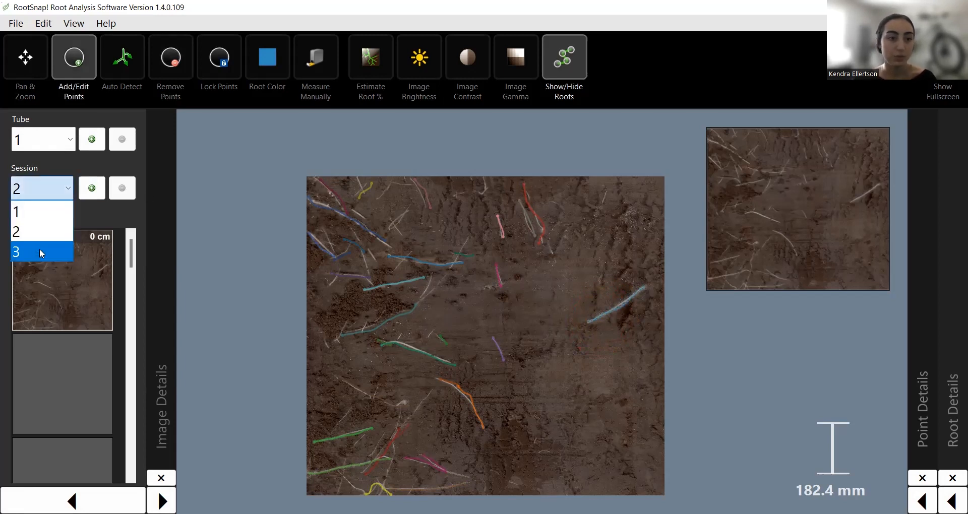
# Switch to Session 3 and migrate Session 2's roots, keeping existing roots.
pyautogui.click(40, 251)
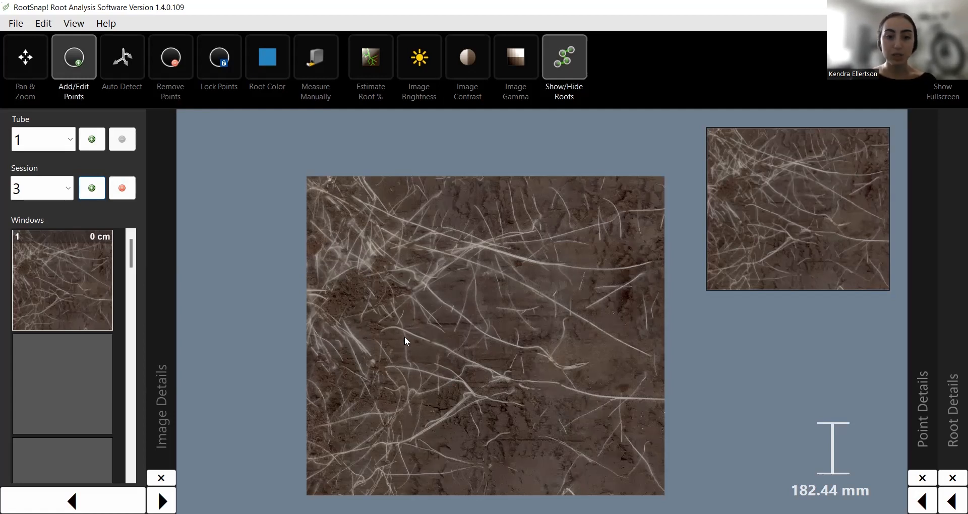
pyautogui.rightClick(57, 276)
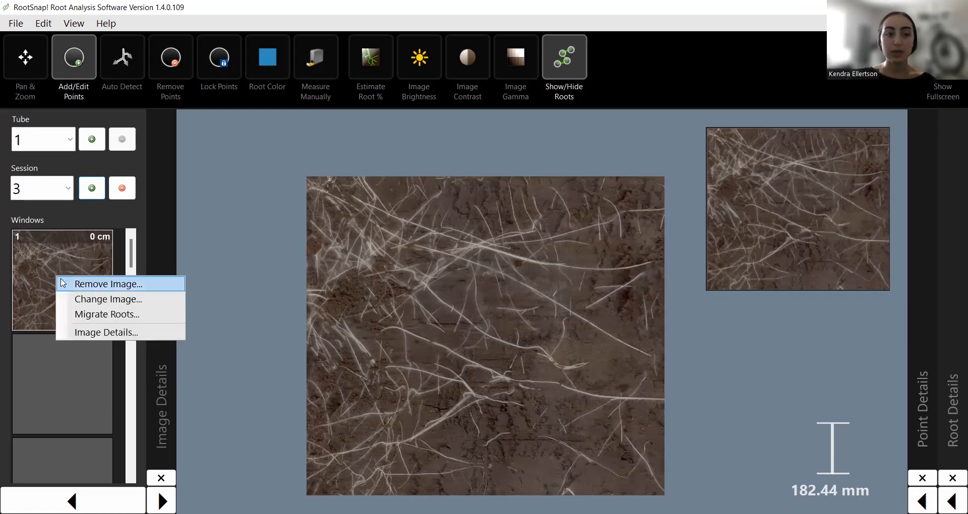
pyautogui.click(120, 318)
pyautogui.click(590, 311)
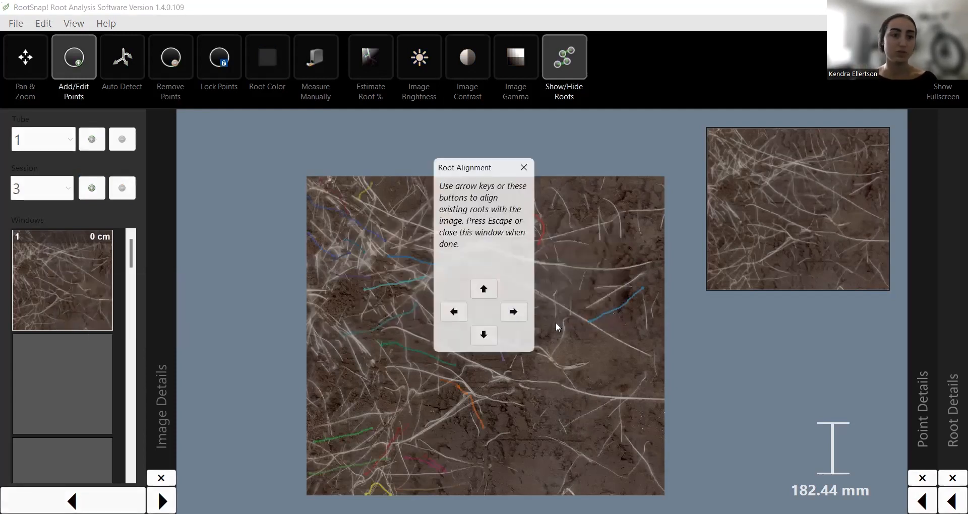
# Nudge the migrated roots up then slightly down to align them, and close Root Alignment.
pyautogui.click(485, 292)
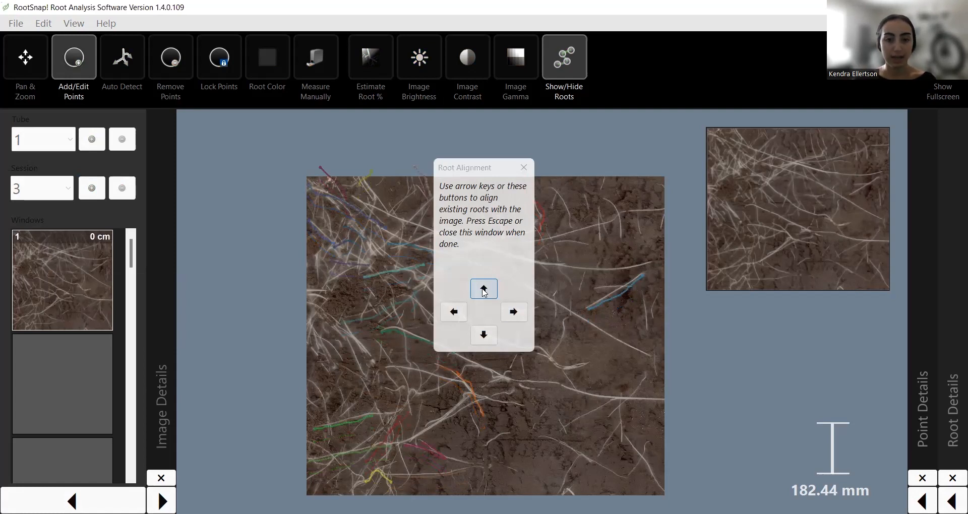
pyautogui.click(484, 337)
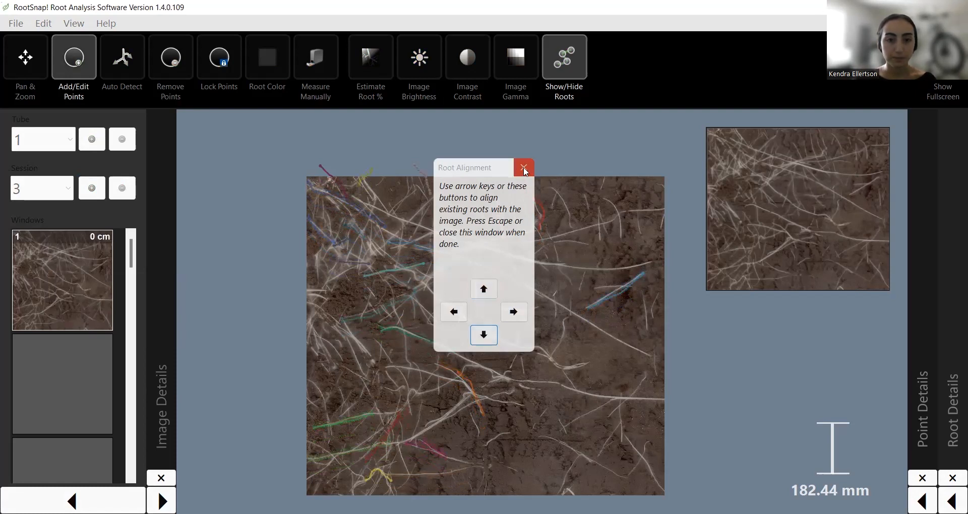
pyautogui.click(525, 169)
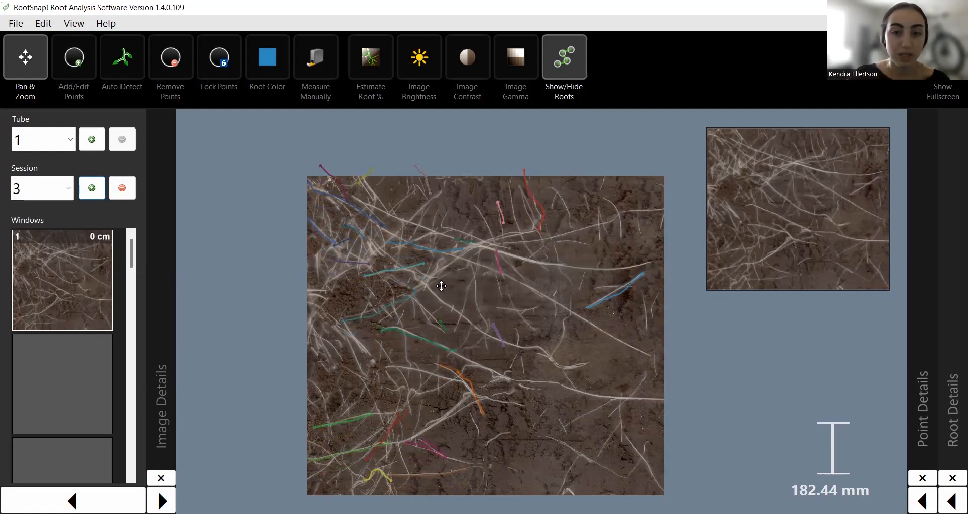
# Return to Add/Edit Points on the Session 3 image with its coloured root traces shown.
pyautogui.click(78, 60)
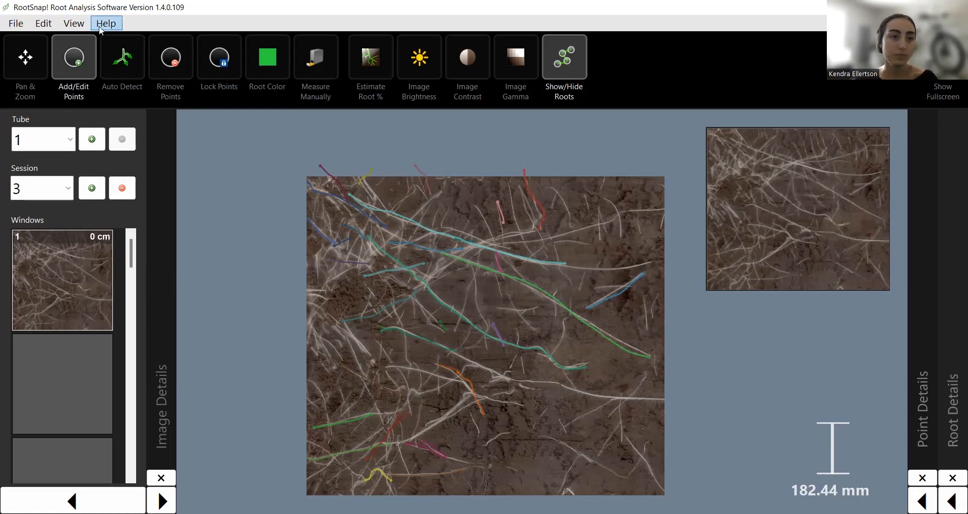
# Export the root measurements as Excel Compatible CSV RootSnapExport_2023_02_23_13_44_54.csv to the Desktop.
pyautogui.click(16, 24)
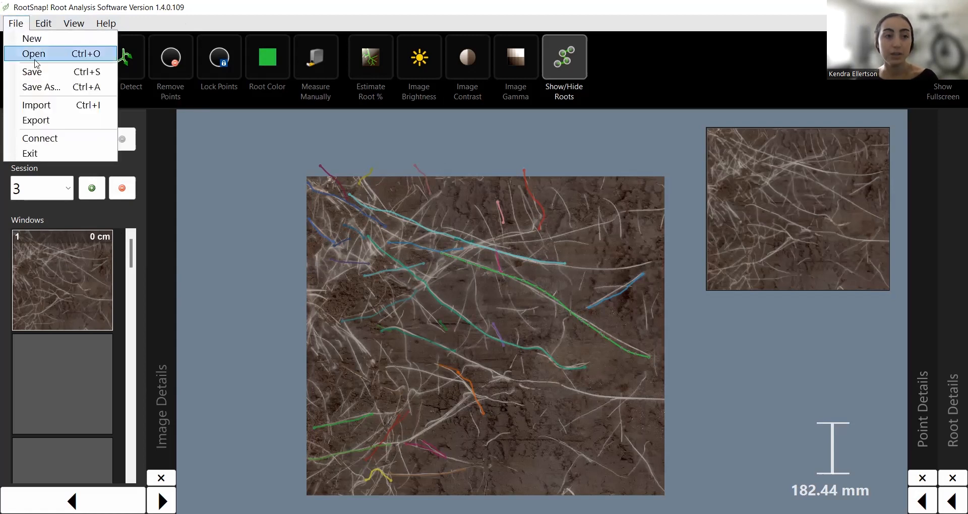
pyautogui.click(57, 125)
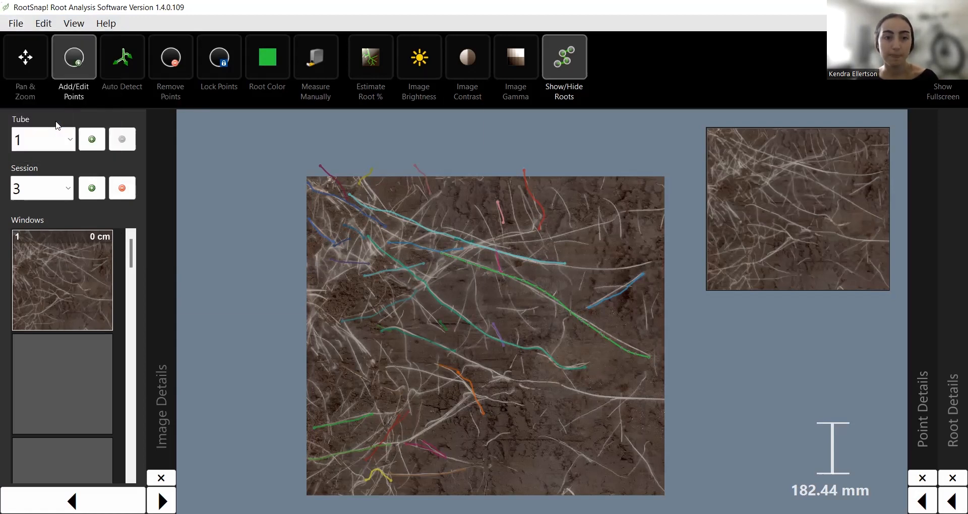
pyautogui.moveTo(99, 194); pyautogui.dragTo(90, 108)
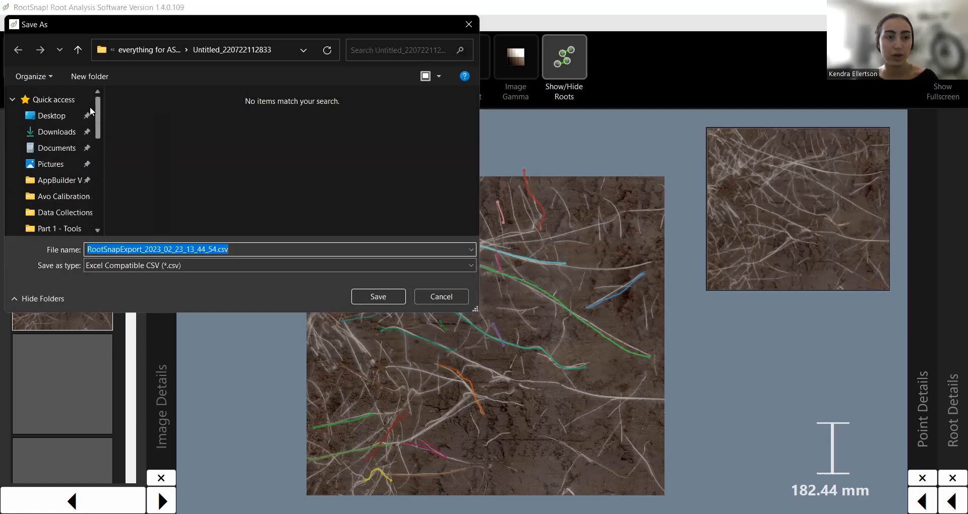
pyautogui.click(57, 119)
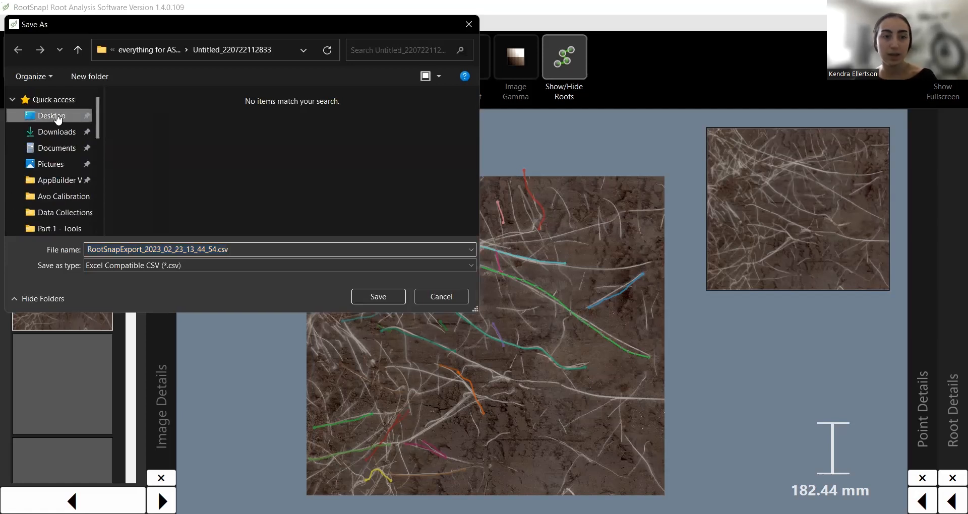
pyautogui.click(378, 297)
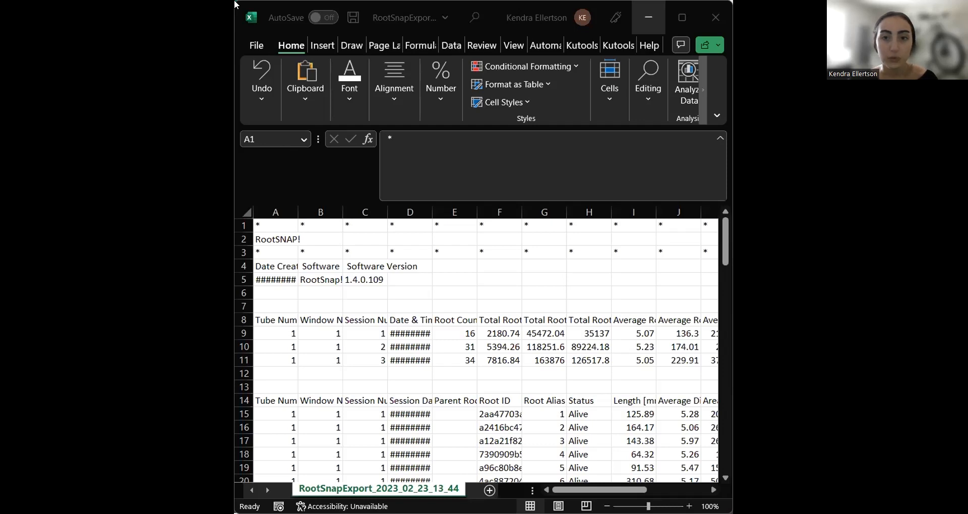
# AutoFit column A, then narrow it to a moderate width showing the creation date.
pyautogui.scroll(-1, 641, 364)
pyautogui.scroll(1, 521, 358)
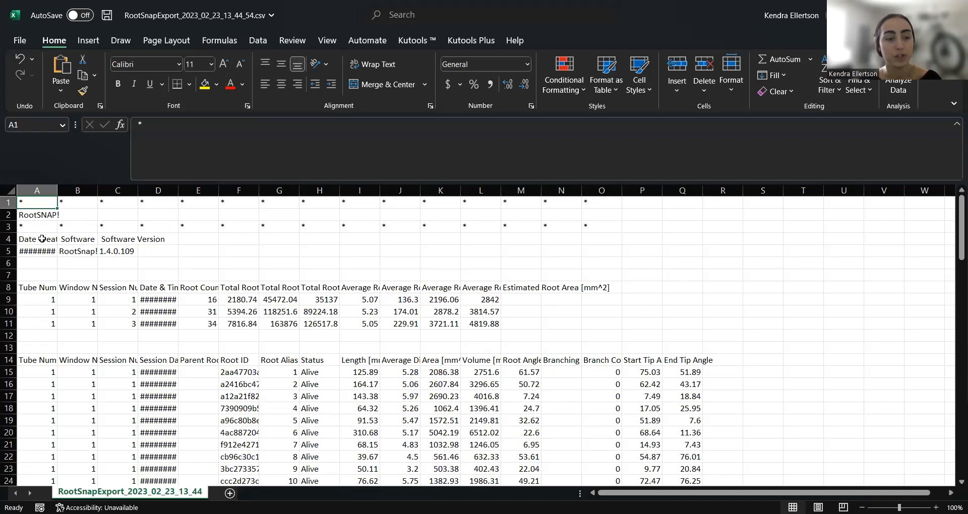
pyautogui.doubleClick(56, 191)
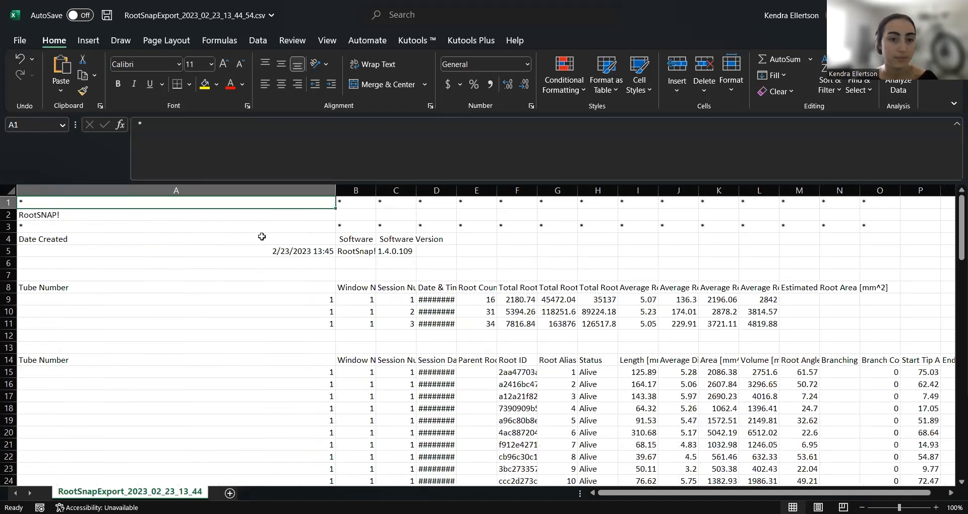
pyautogui.moveTo(335, 191); pyautogui.dragTo(97, 194)
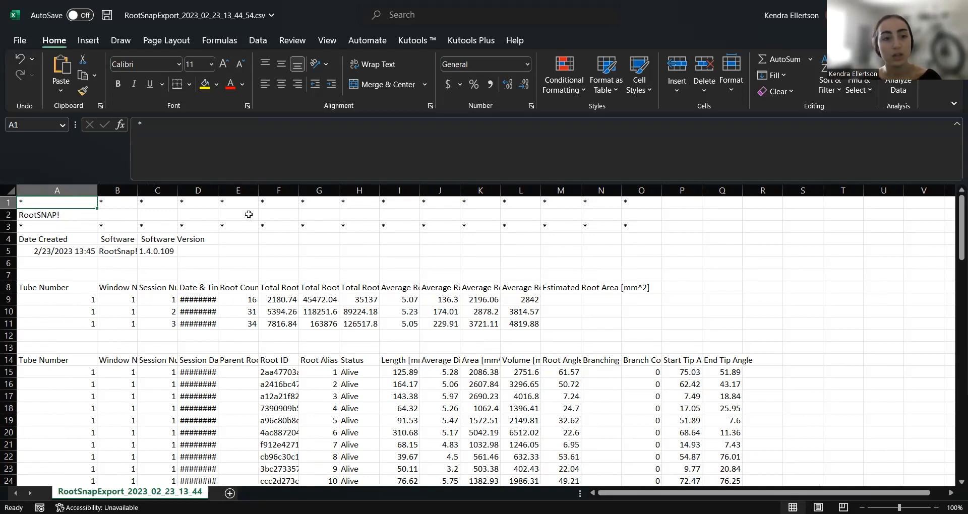
# Resize columns E, F and I so Parent Root ID and Total Root Length headings show.
pyautogui.doubleClick(256, 190)
pyautogui.moveTo(409, 191); pyautogui.dragTo(437, 188)
pyautogui.moveTo(365, 191); pyautogui.dragTo(293, 190)
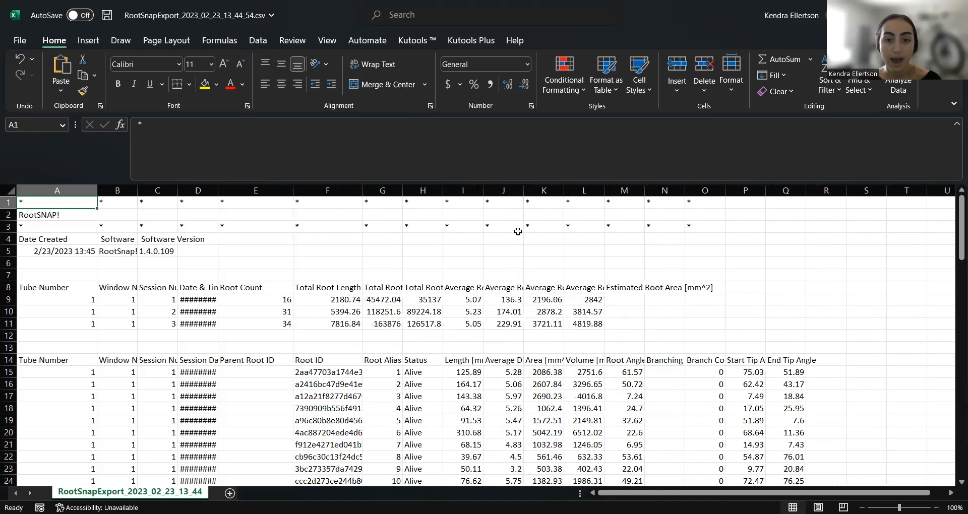
pyautogui.doubleClick(483, 192)
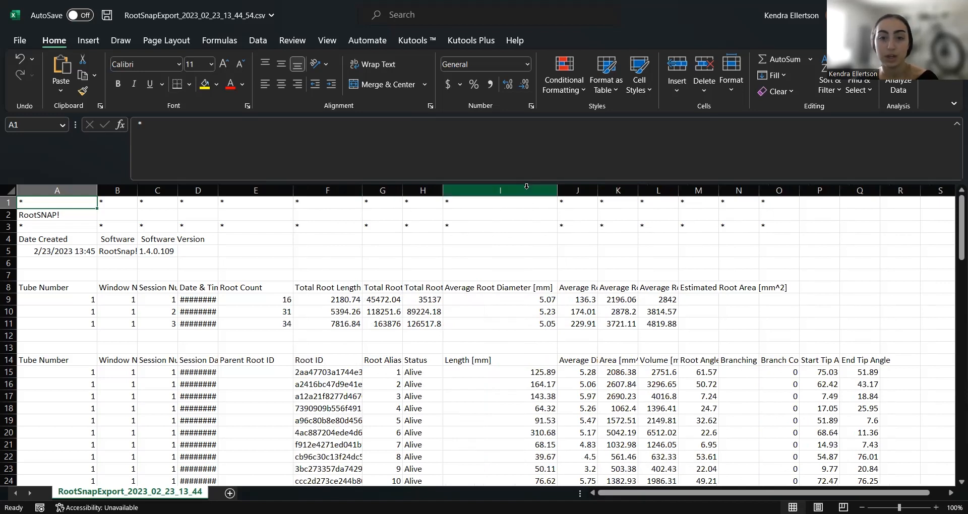
pyautogui.moveTo(558, 191); pyautogui.dragTo(486, 192)
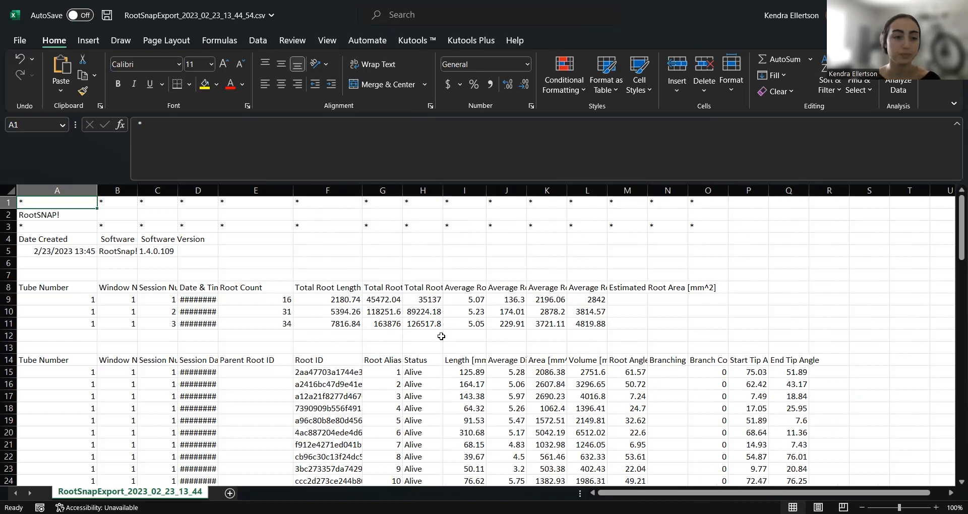
pyautogui.scroll(-4, 442, 336)
pyautogui.scroll(-1, 436, 354)
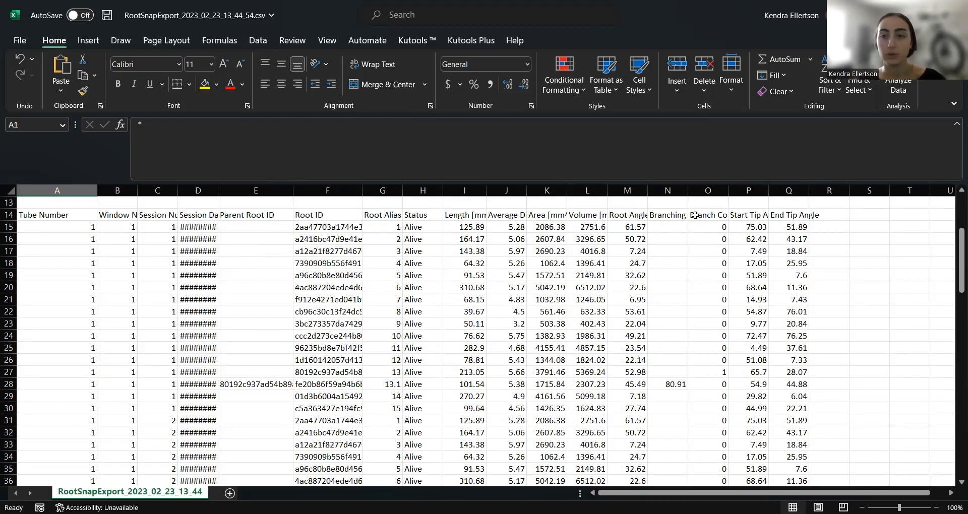
pyautogui.scroll(-1, 493, 228)
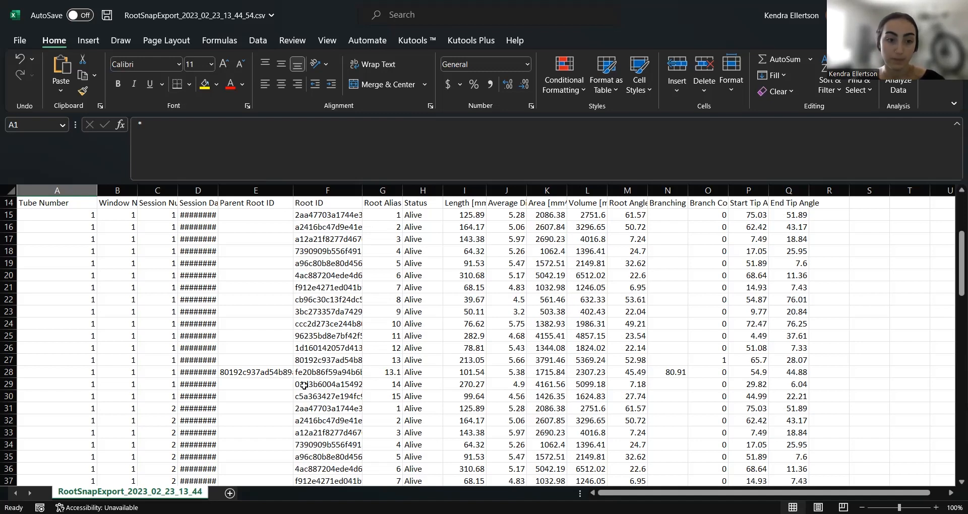
pyautogui.scroll(-2, 176, 367)
pyautogui.scroll(-3, 166, 402)
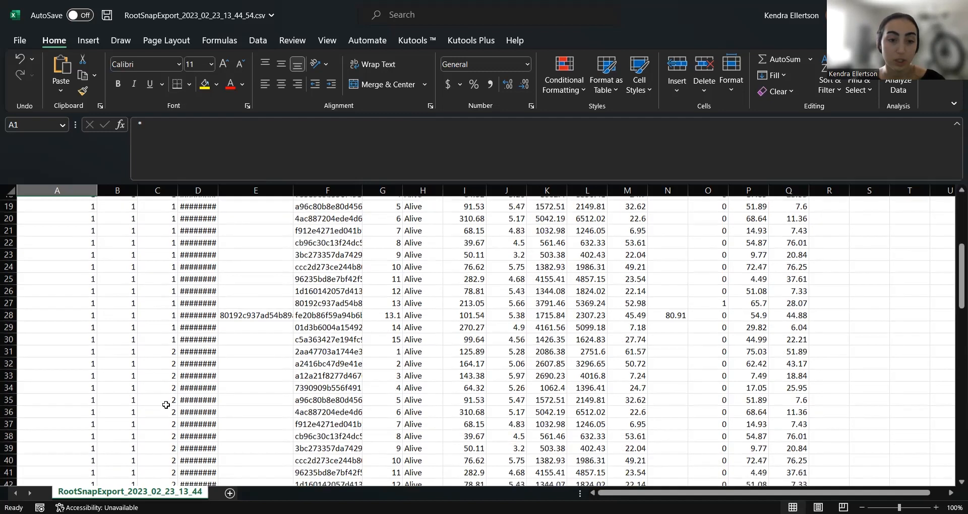
pyautogui.scroll(-1, 542, 392)
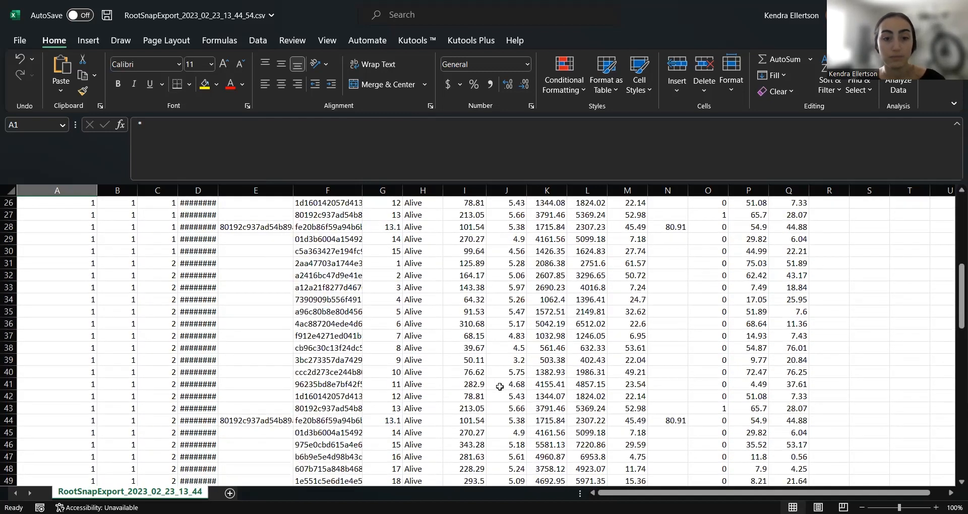
pyautogui.scroll(-3, 455, 389)
pyautogui.scroll(-2, 455, 389)
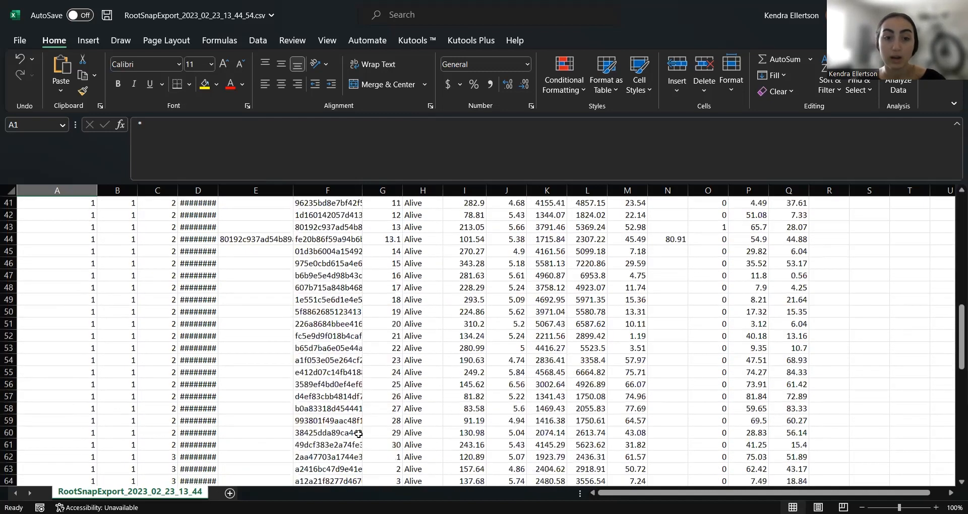
pyautogui.scroll(-1, 439, 399)
pyautogui.scroll(-8, 439, 399)
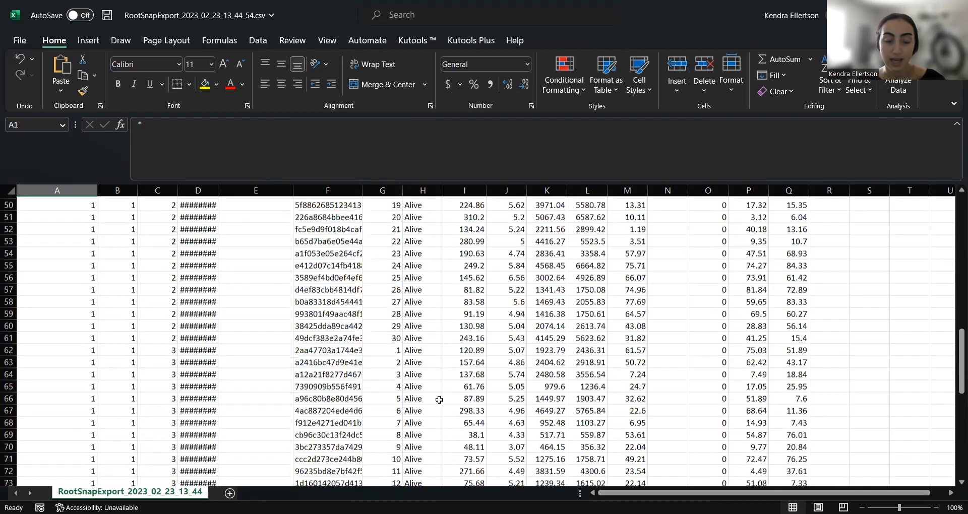
pyautogui.scroll(-5, 440, 400)
pyautogui.scroll(2, 439, 404)
pyautogui.scroll(1, 439, 405)
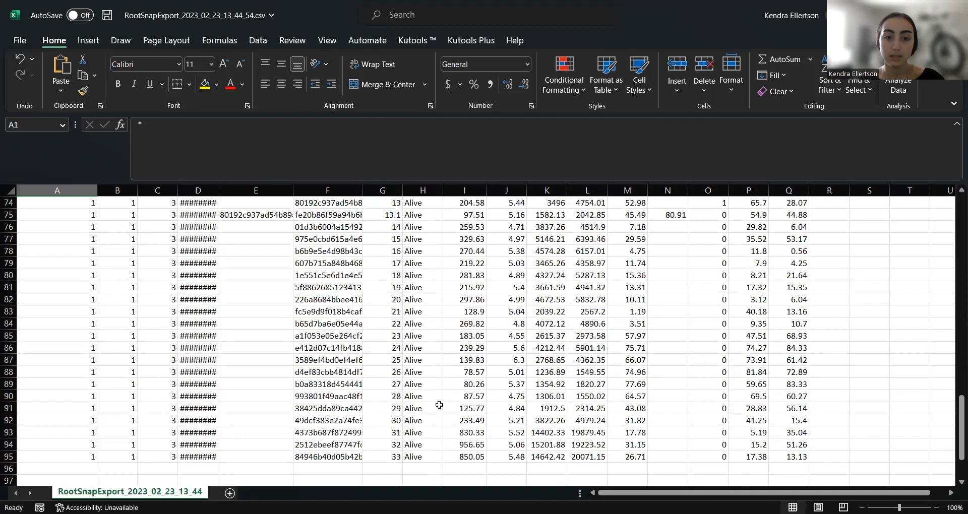
pyautogui.scroll(3, 411, 357)
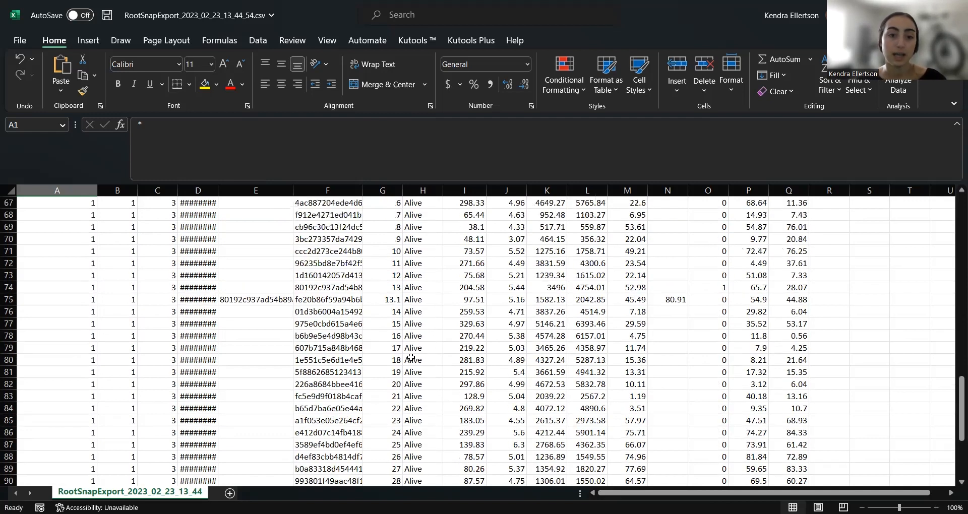
pyautogui.scroll(-3, 411, 358)
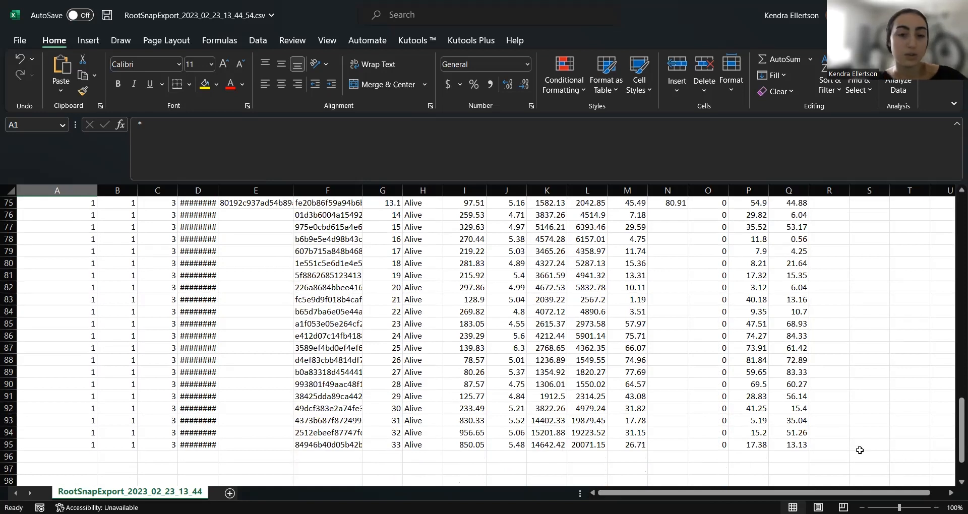
pyautogui.scroll(1, 876, 412)
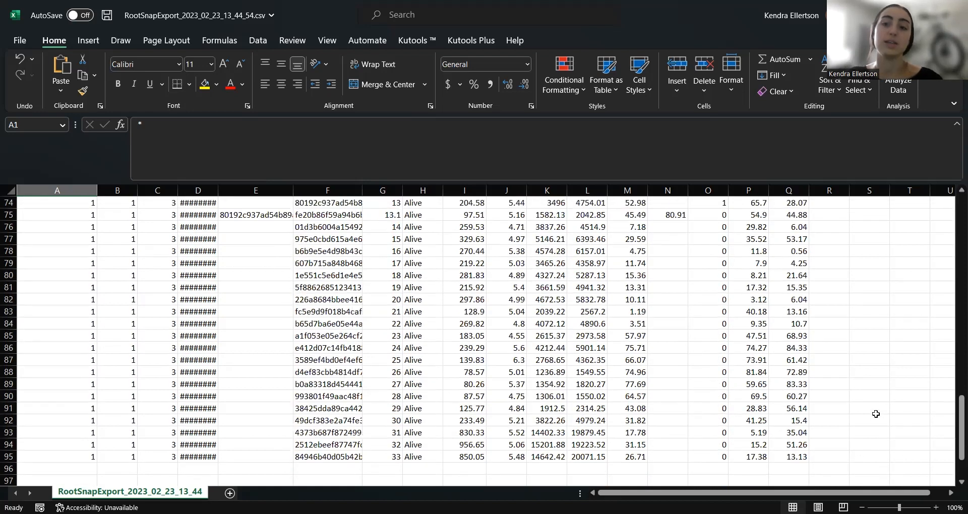
pyautogui.scroll(1, 880, 416)
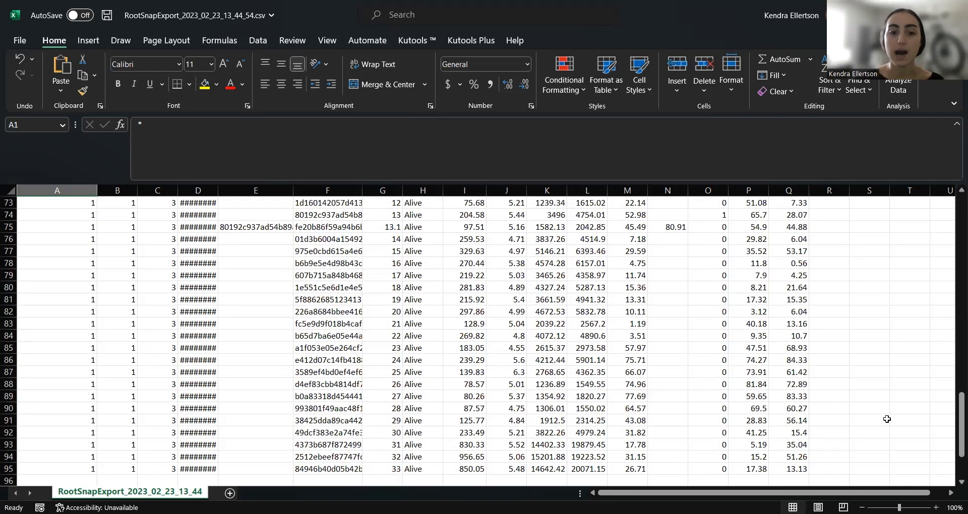
pyautogui.scroll(2, 706, 439)
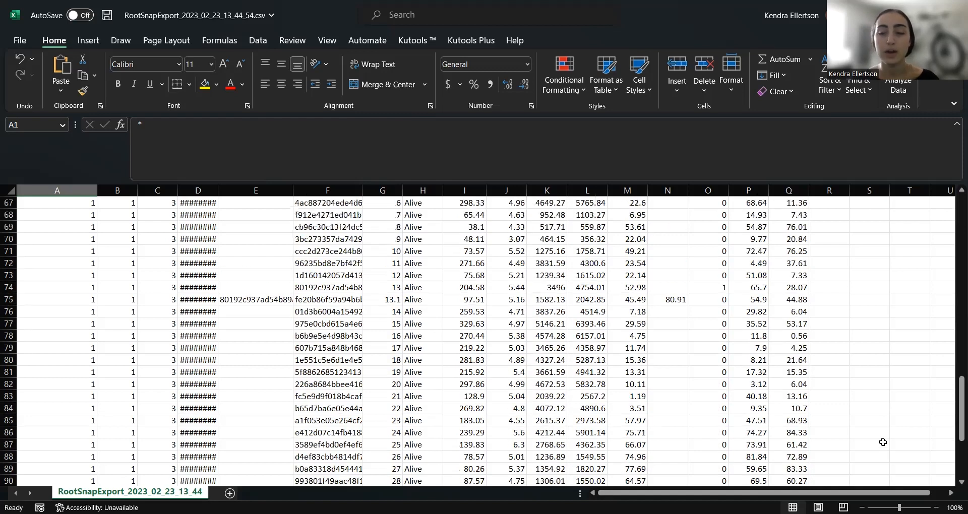
pyautogui.moveTo(954, 439); pyautogui.dragTo(948, 296)
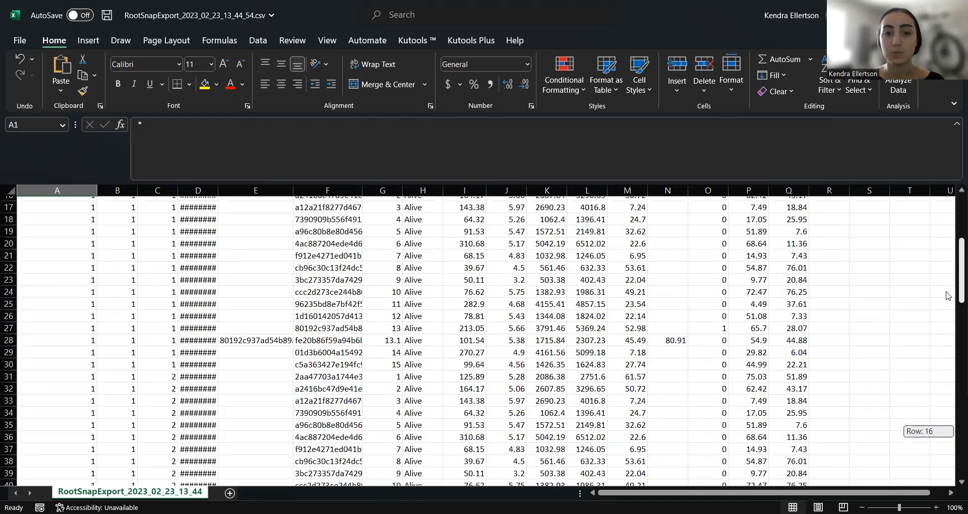
pyautogui.scroll(3, 605, 411)
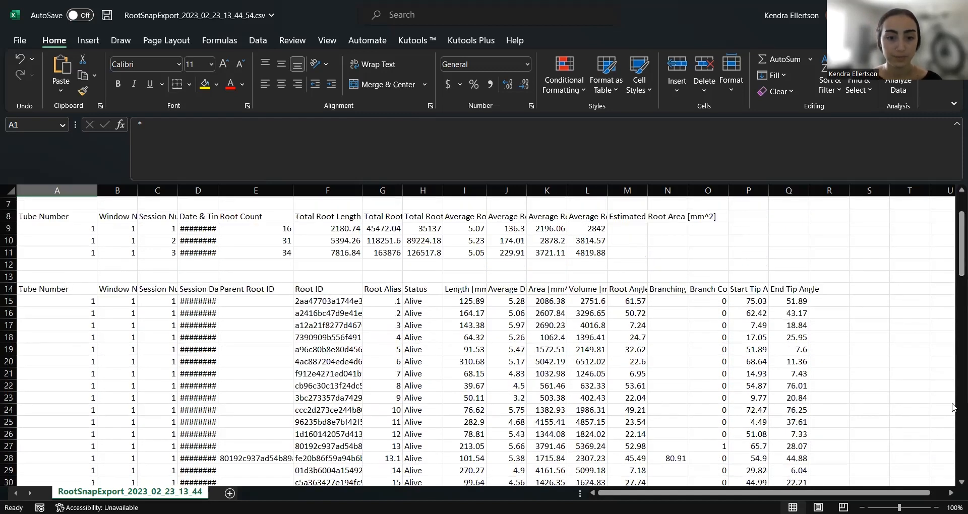
pyautogui.scroll(-3, 953, 407)
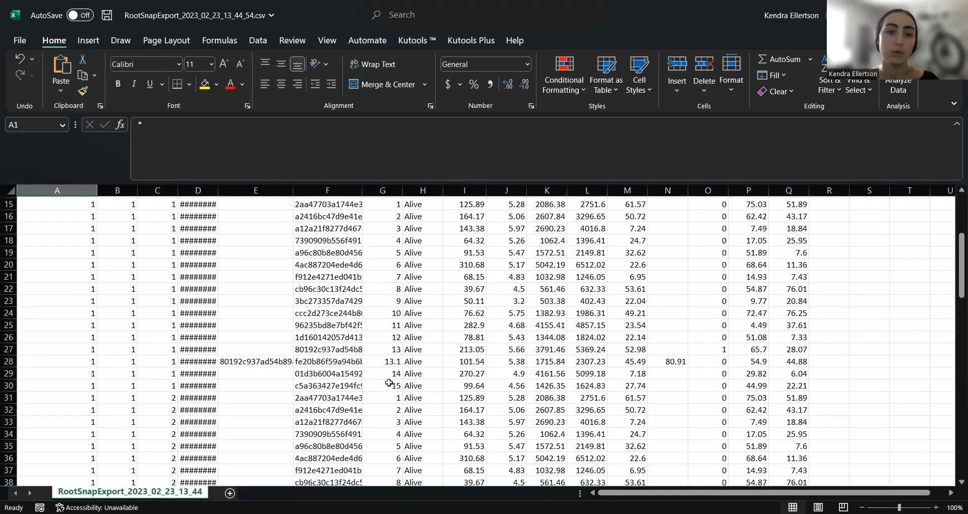
pyautogui.moveTo(954, 276); pyautogui.dragTo(953, 236)
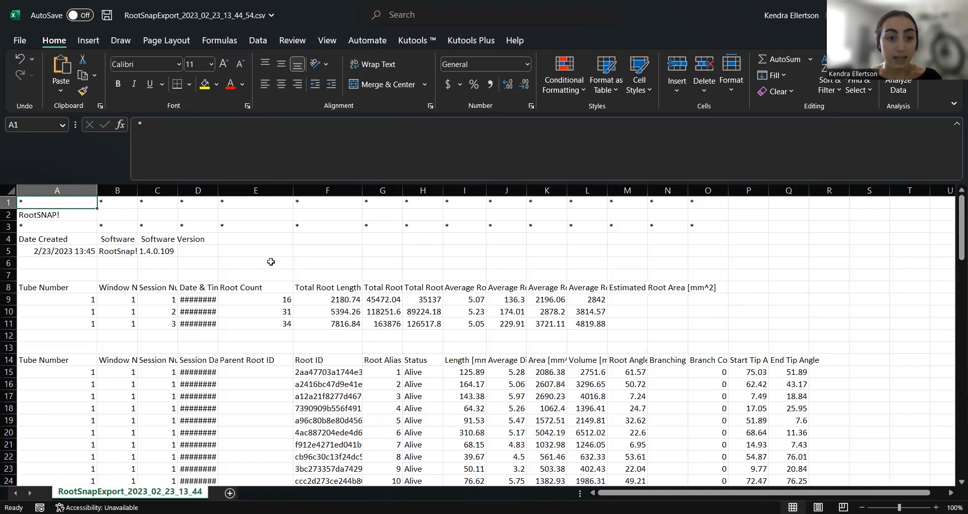